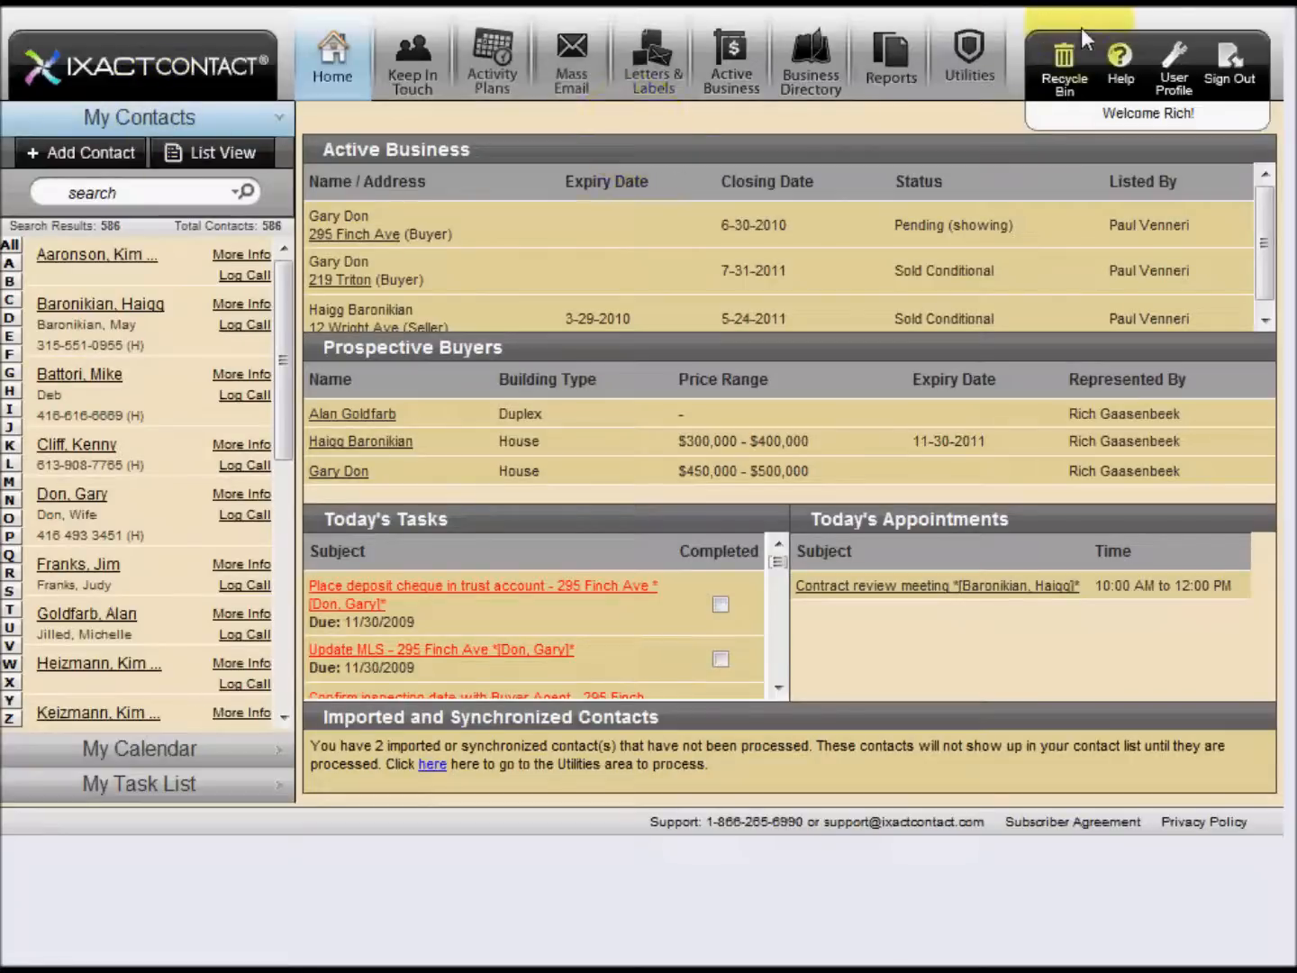
# Examine the Standard Header and Custom Header options in the user profile's email header setup, leaving without saving
pyautogui.click(1167, 77)
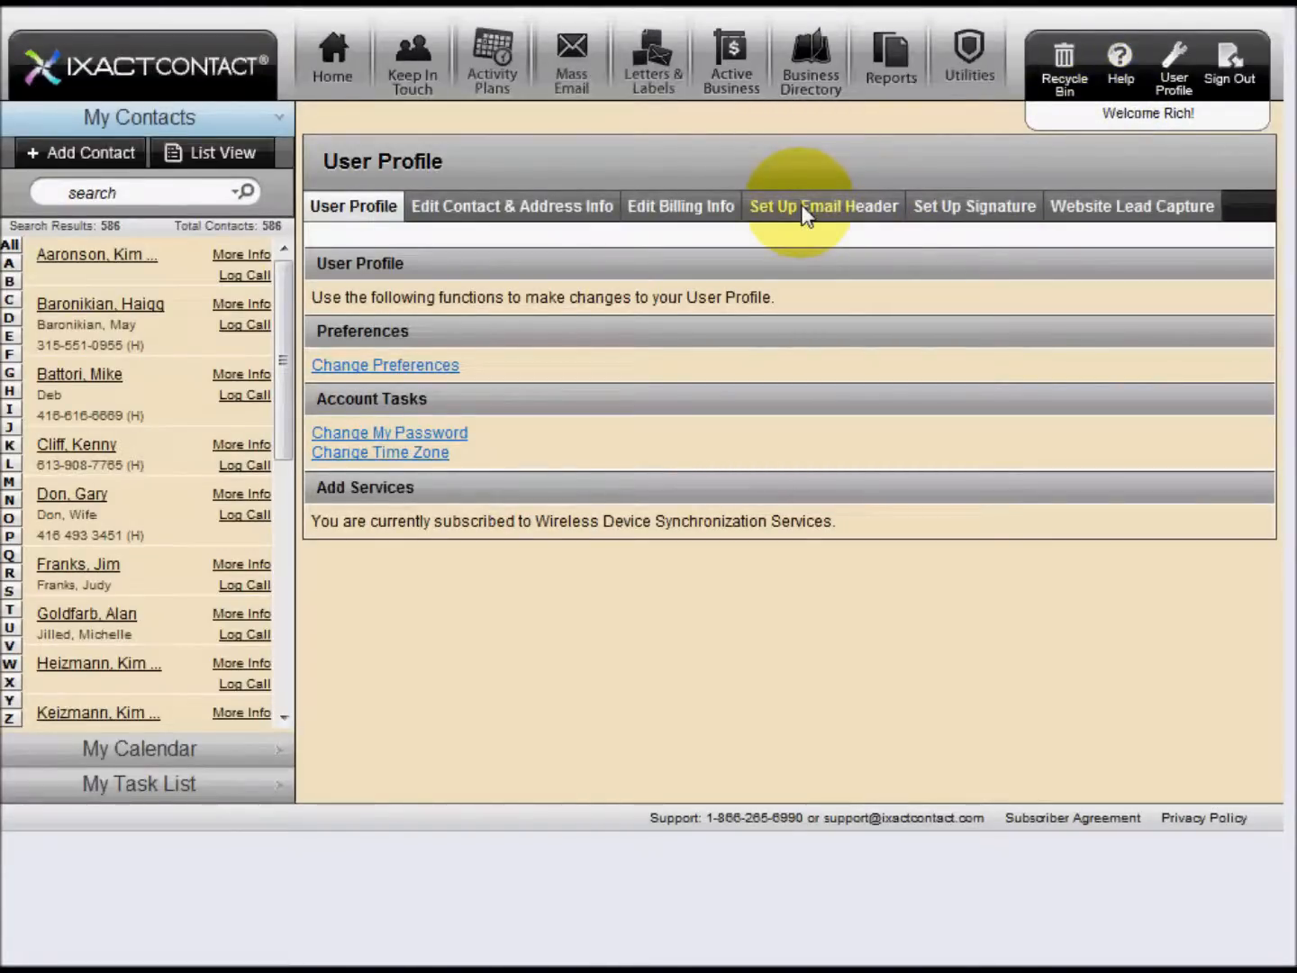
pyautogui.click(807, 215)
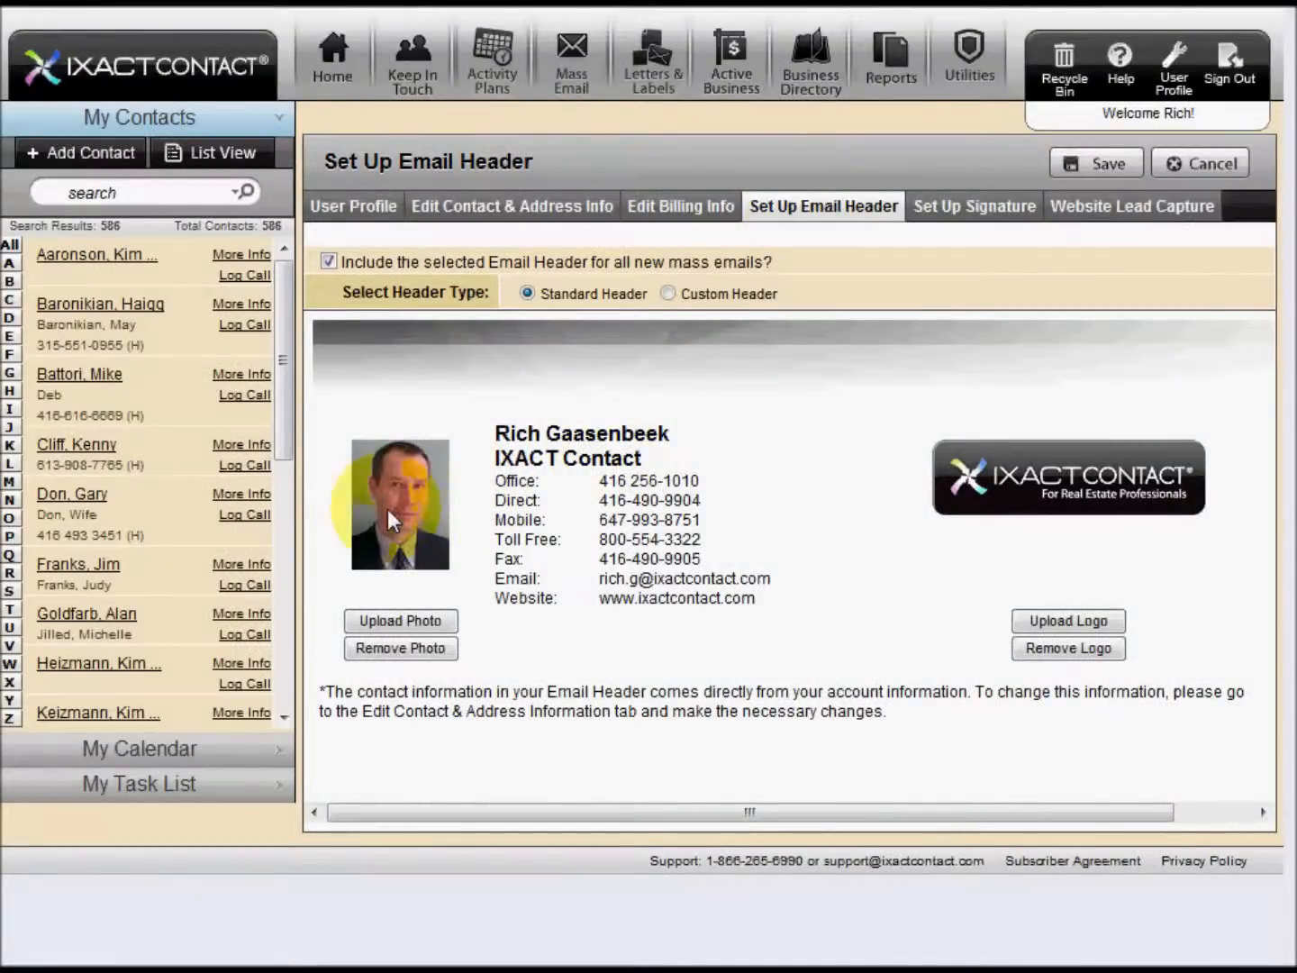
pyautogui.click(668, 295)
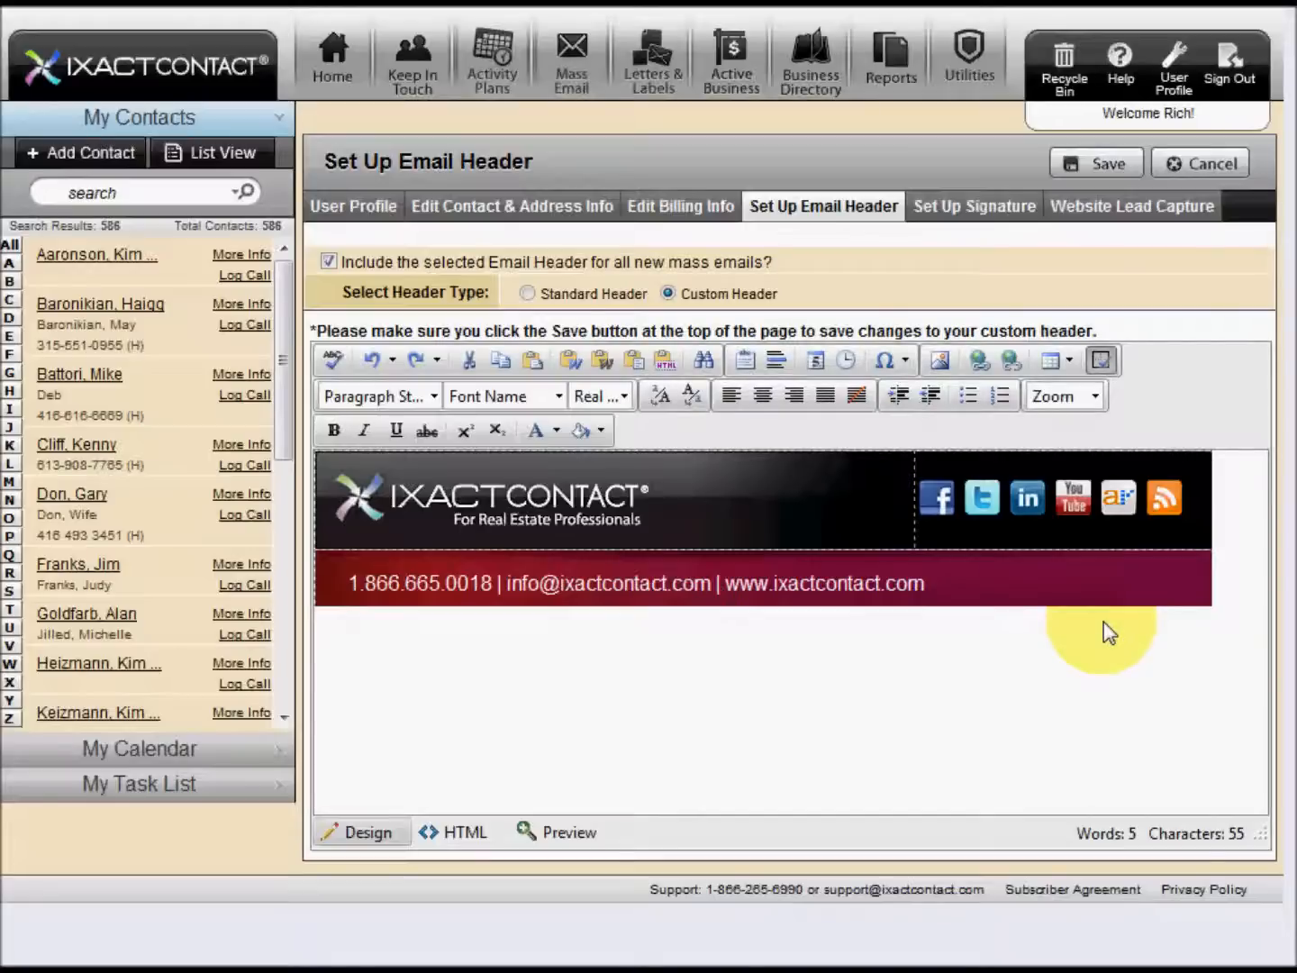
pyautogui.click(1173, 72)
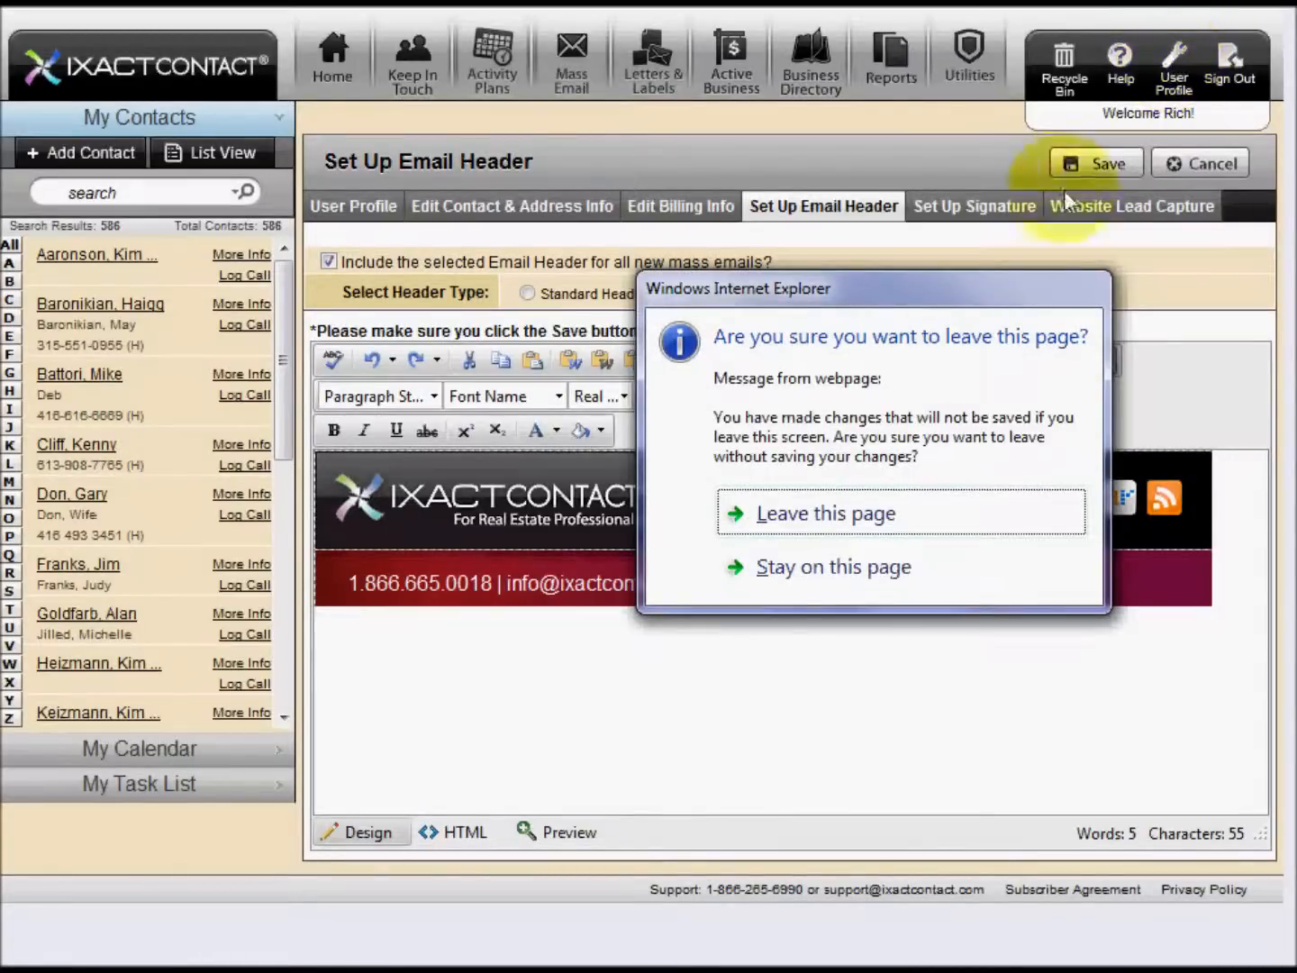
pyautogui.click(830, 509)
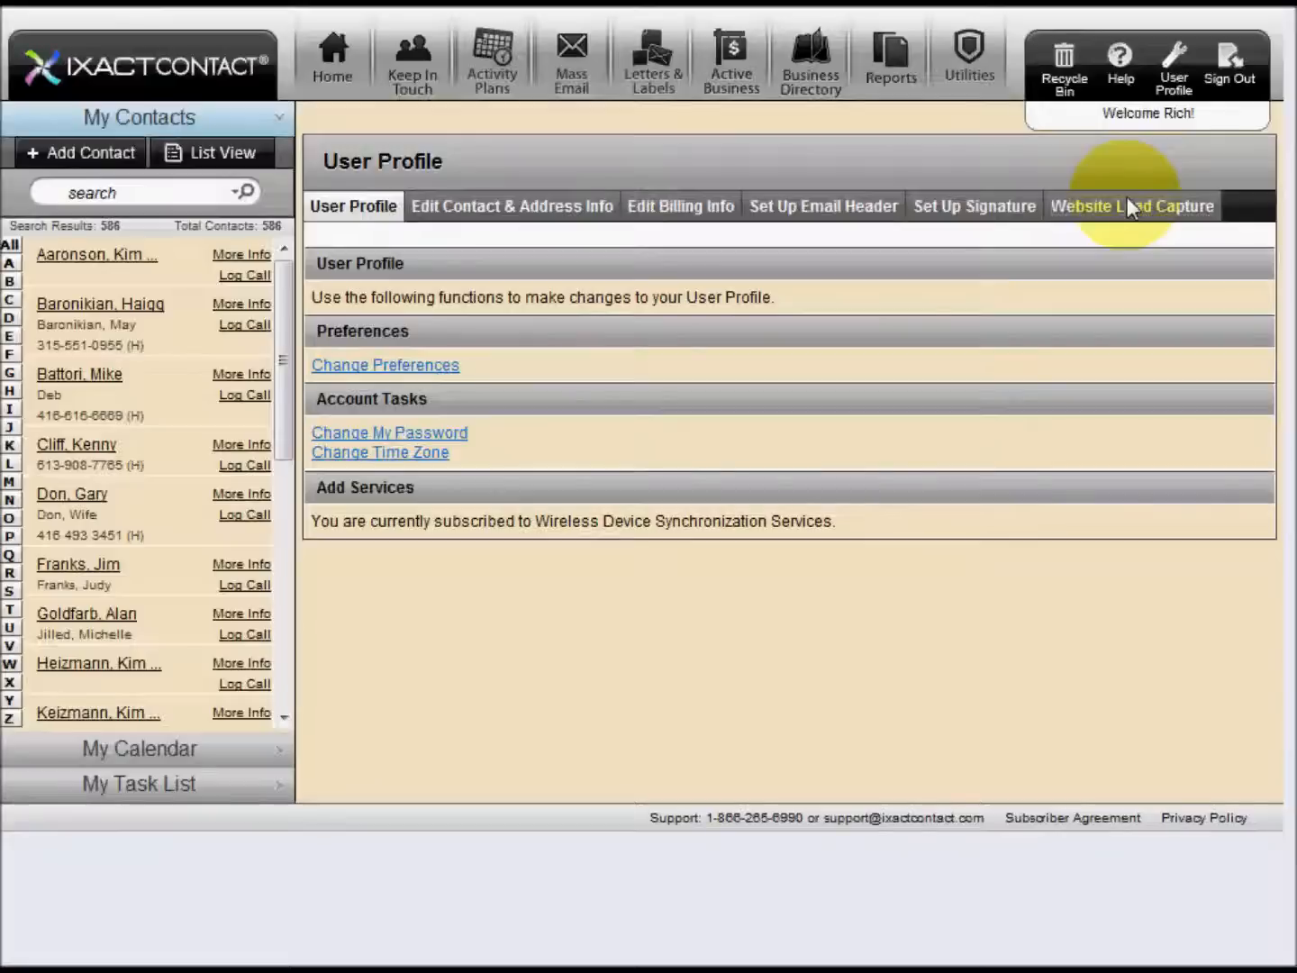
# Save Custom Header as the email header type and check the header options offered in Website Lead Capture
pyautogui.click(1127, 206)
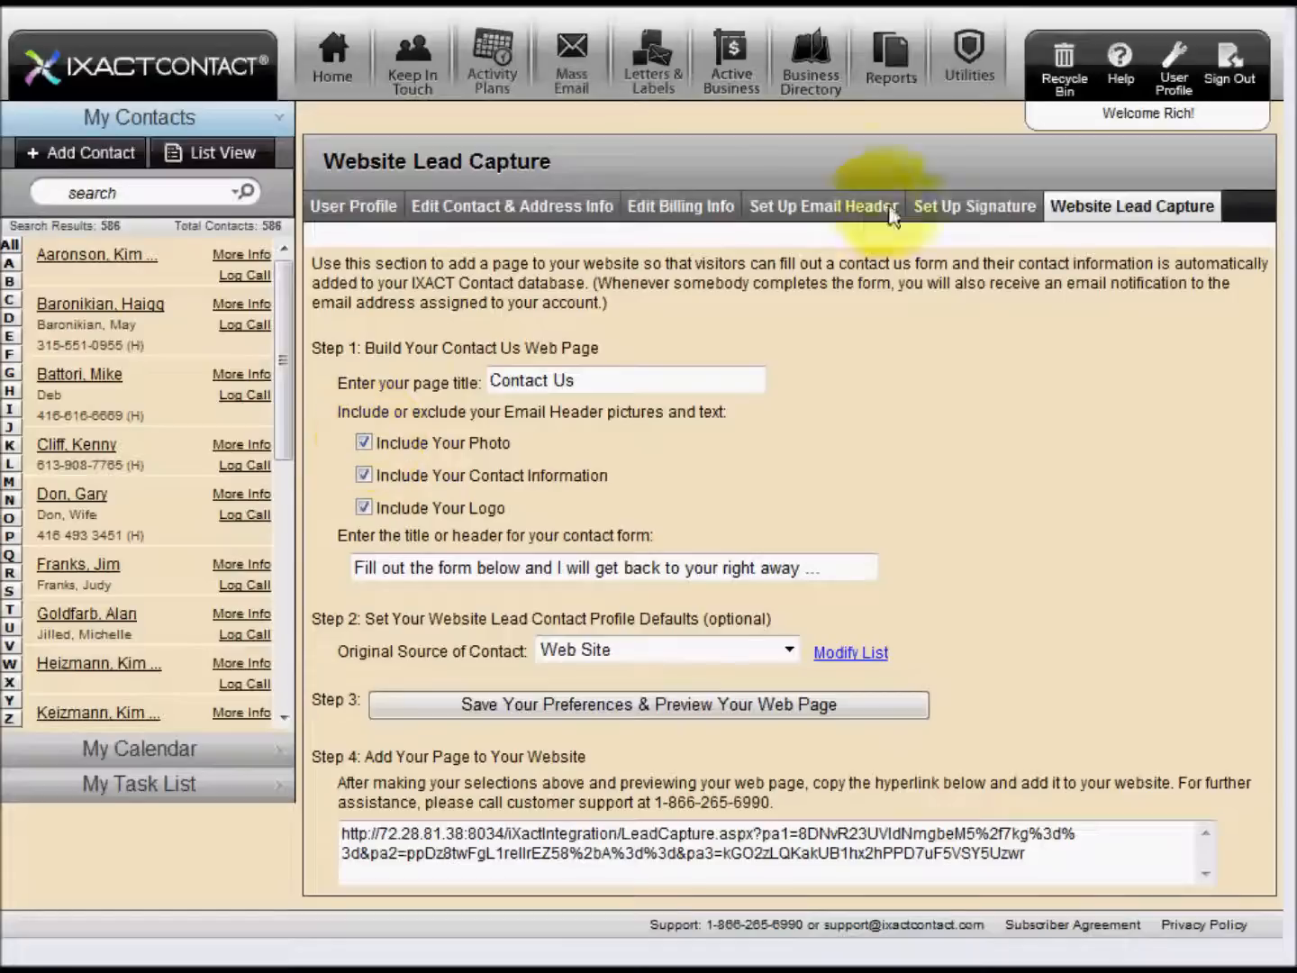
pyautogui.click(839, 206)
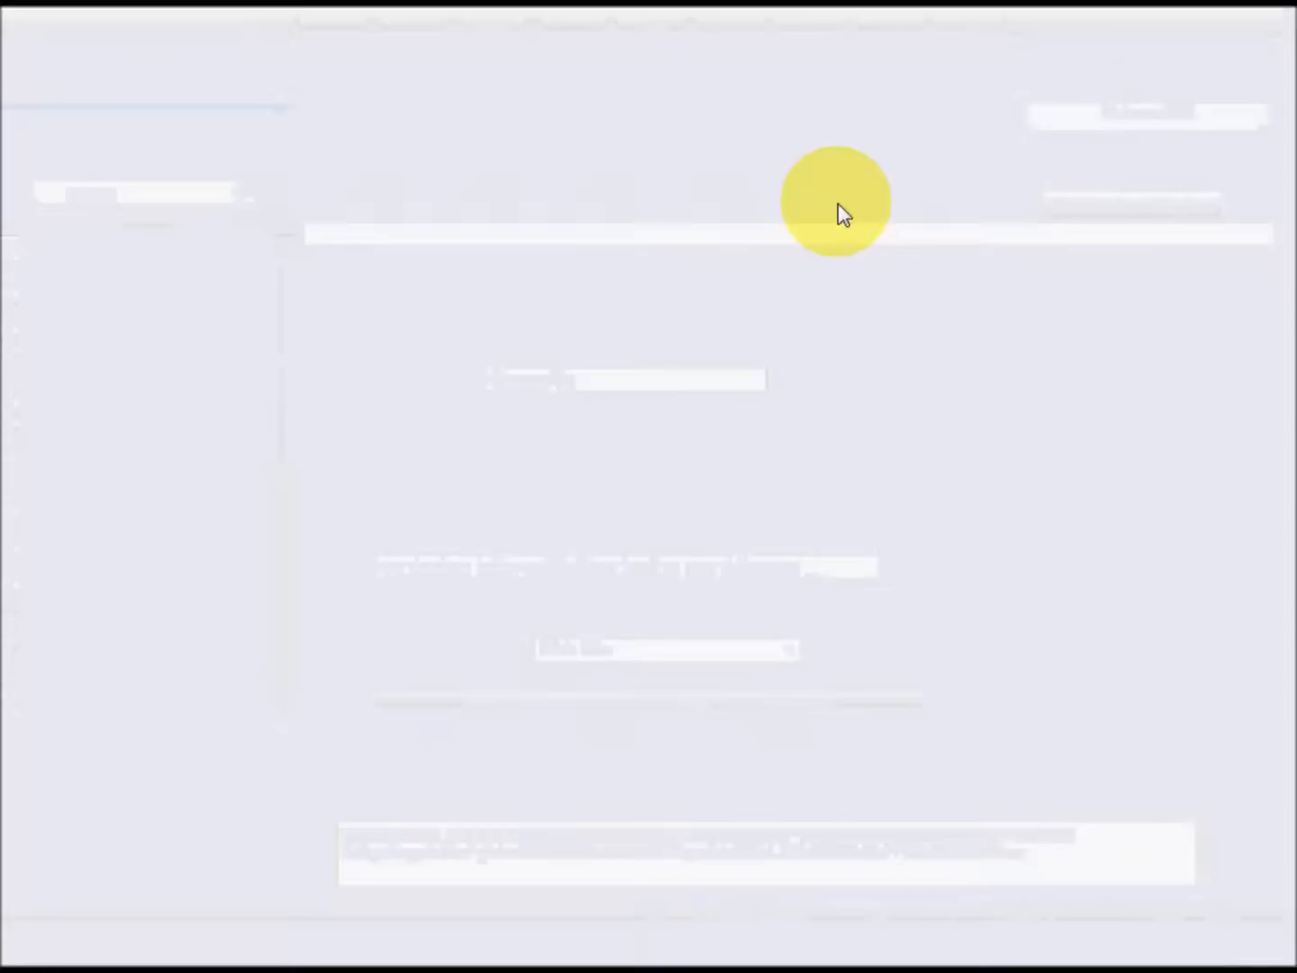
pyautogui.click(668, 294)
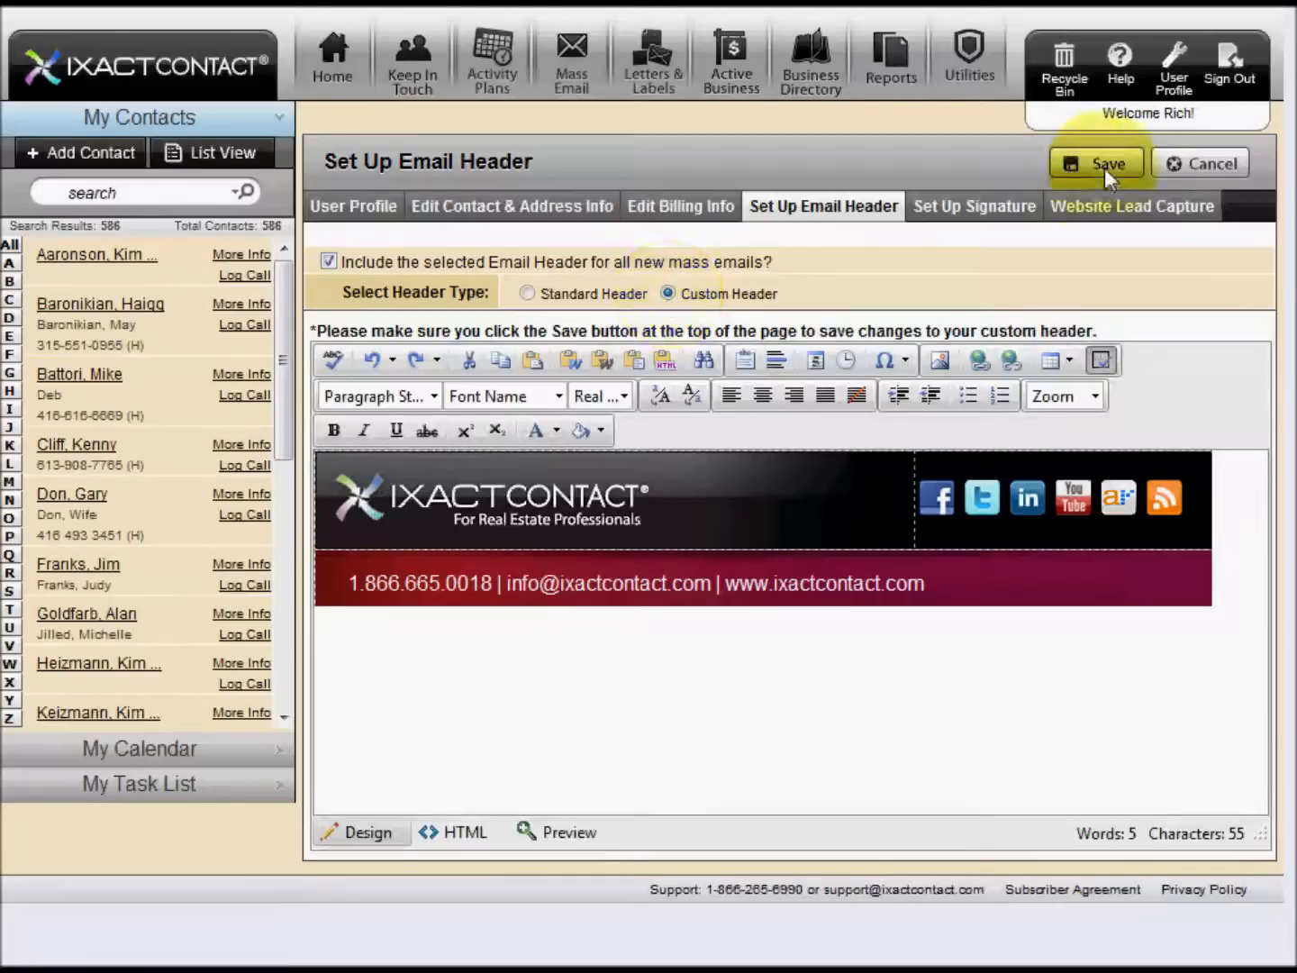
pyautogui.click(1072, 150)
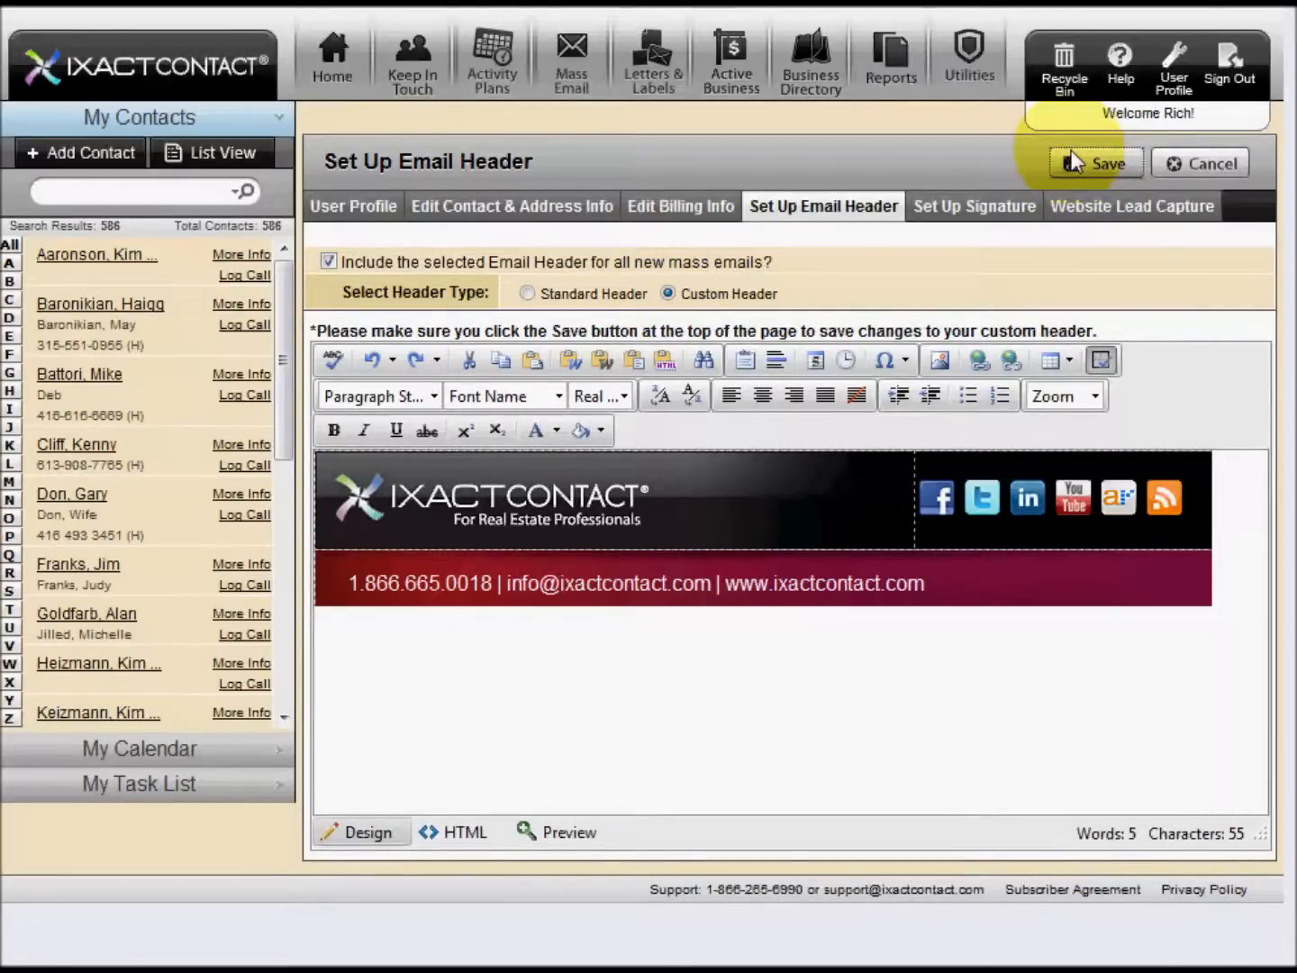
pyautogui.click(1072, 158)
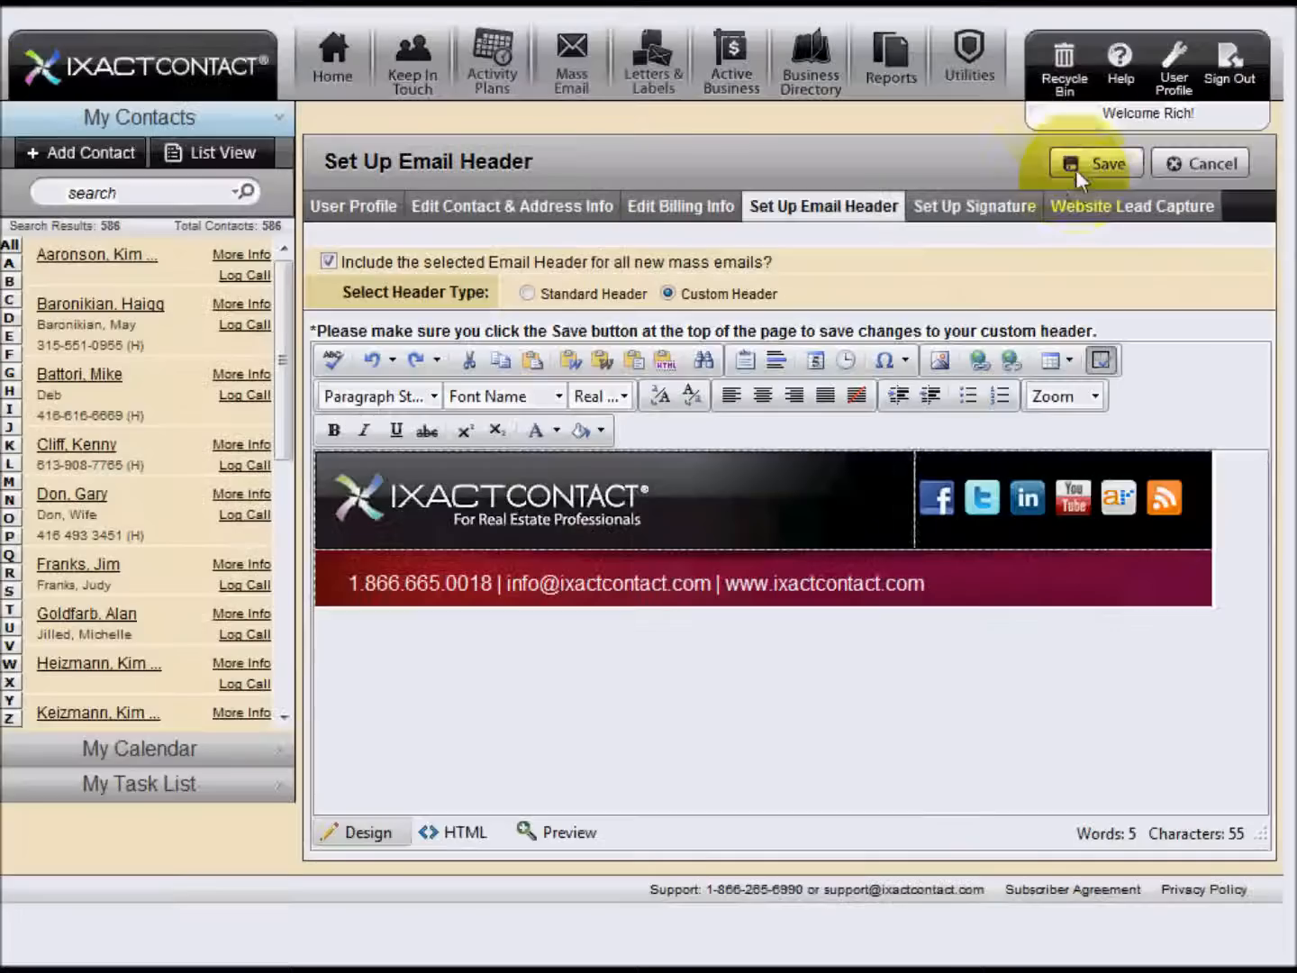
pyautogui.click(1079, 215)
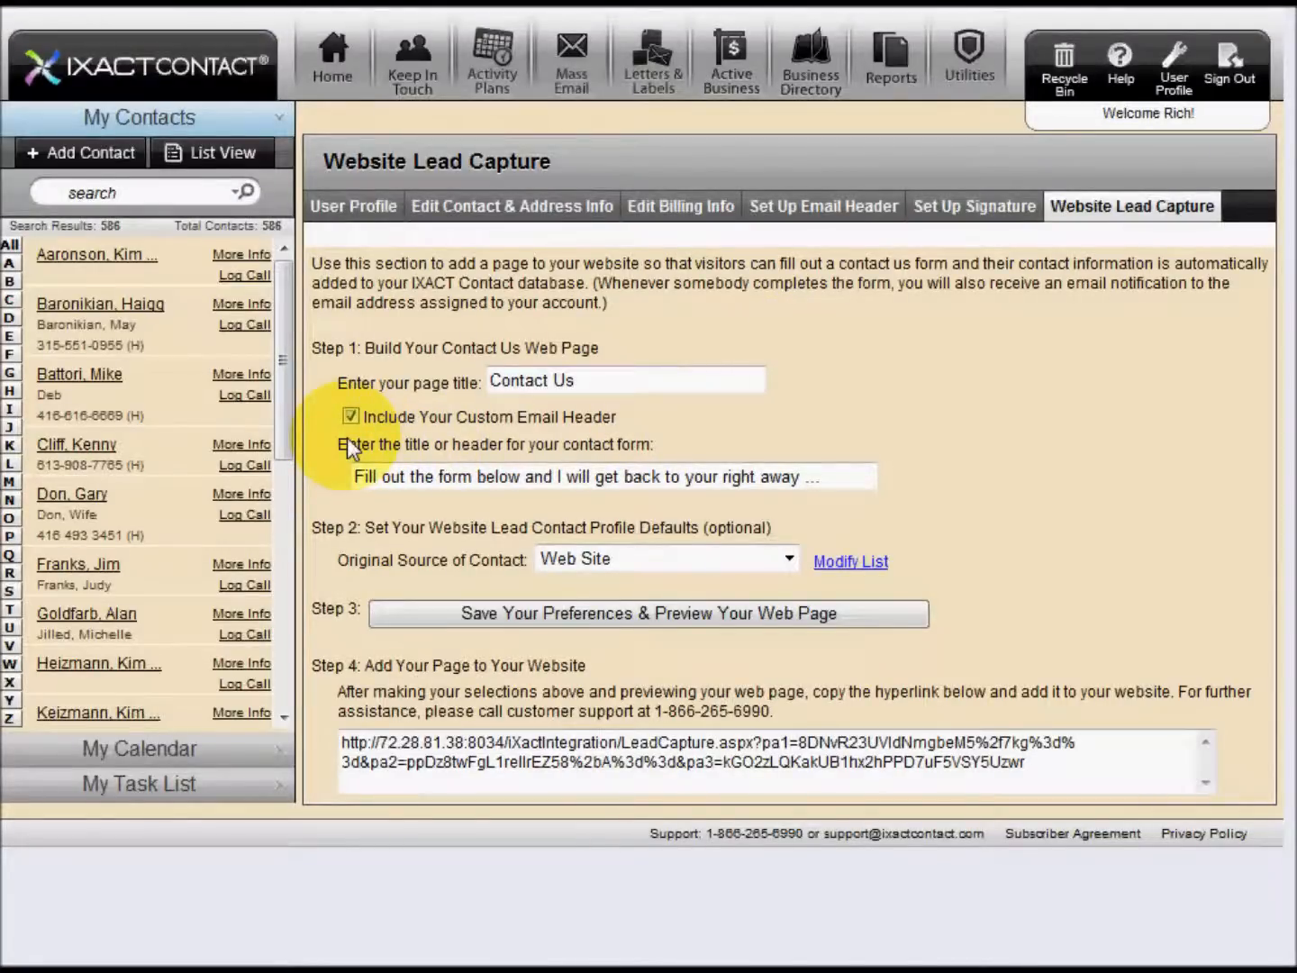
# Switch the email header type back to Standard Header and save it
pyautogui.click(822, 216)
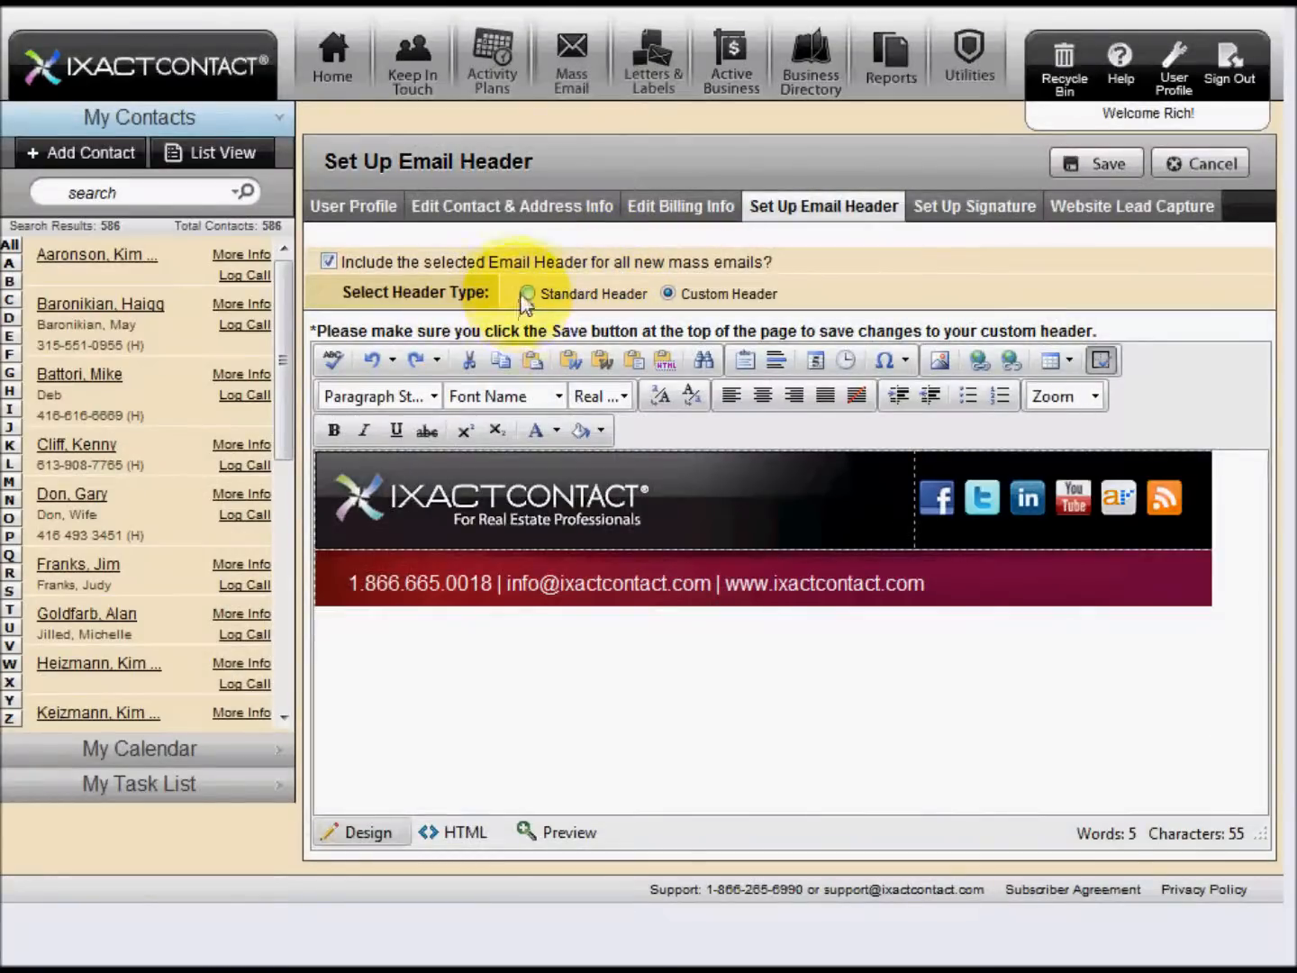
pyautogui.click(524, 295)
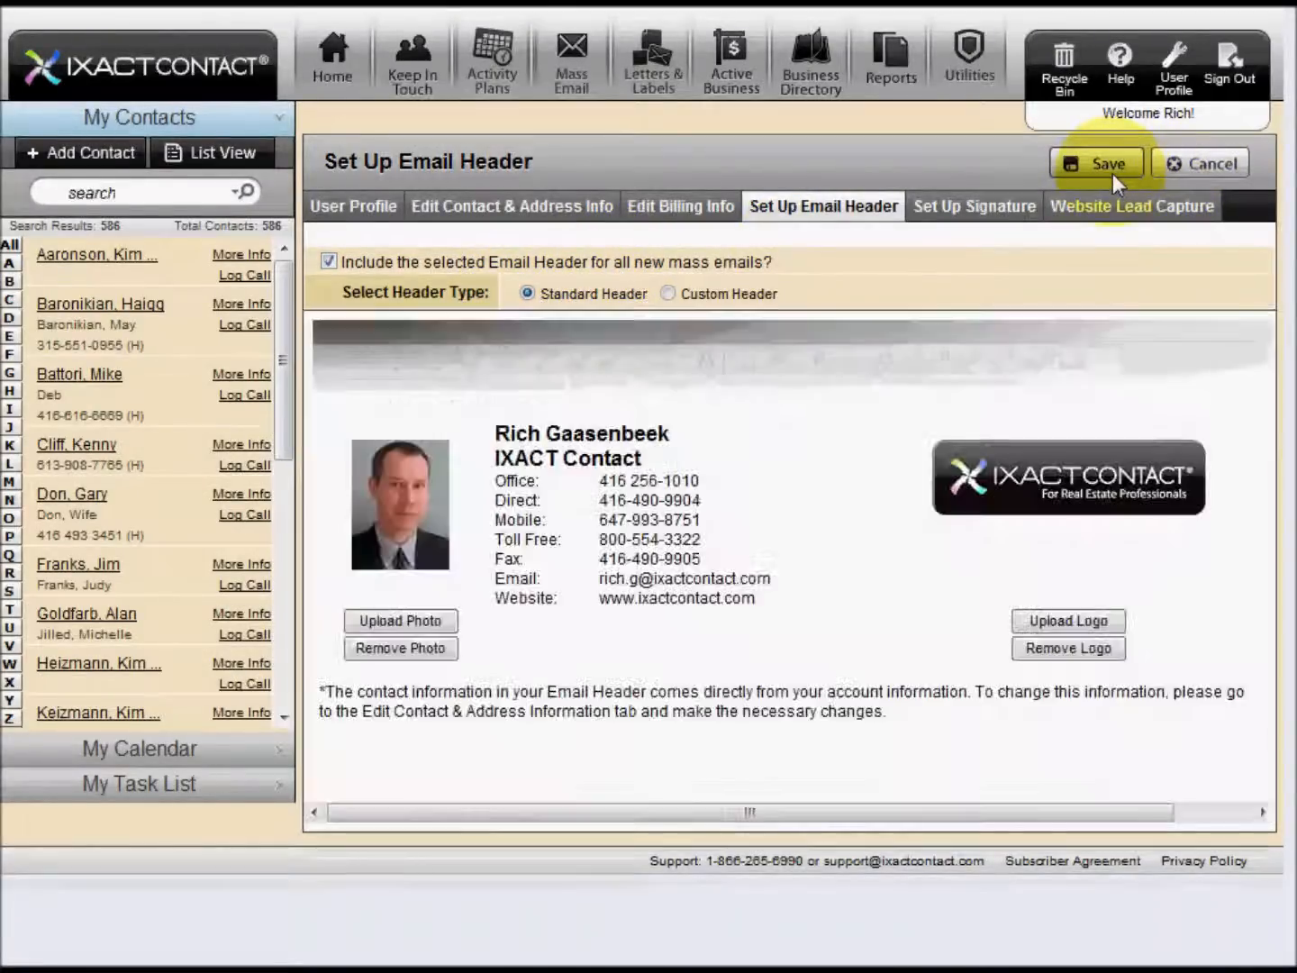
pyautogui.click(1114, 173)
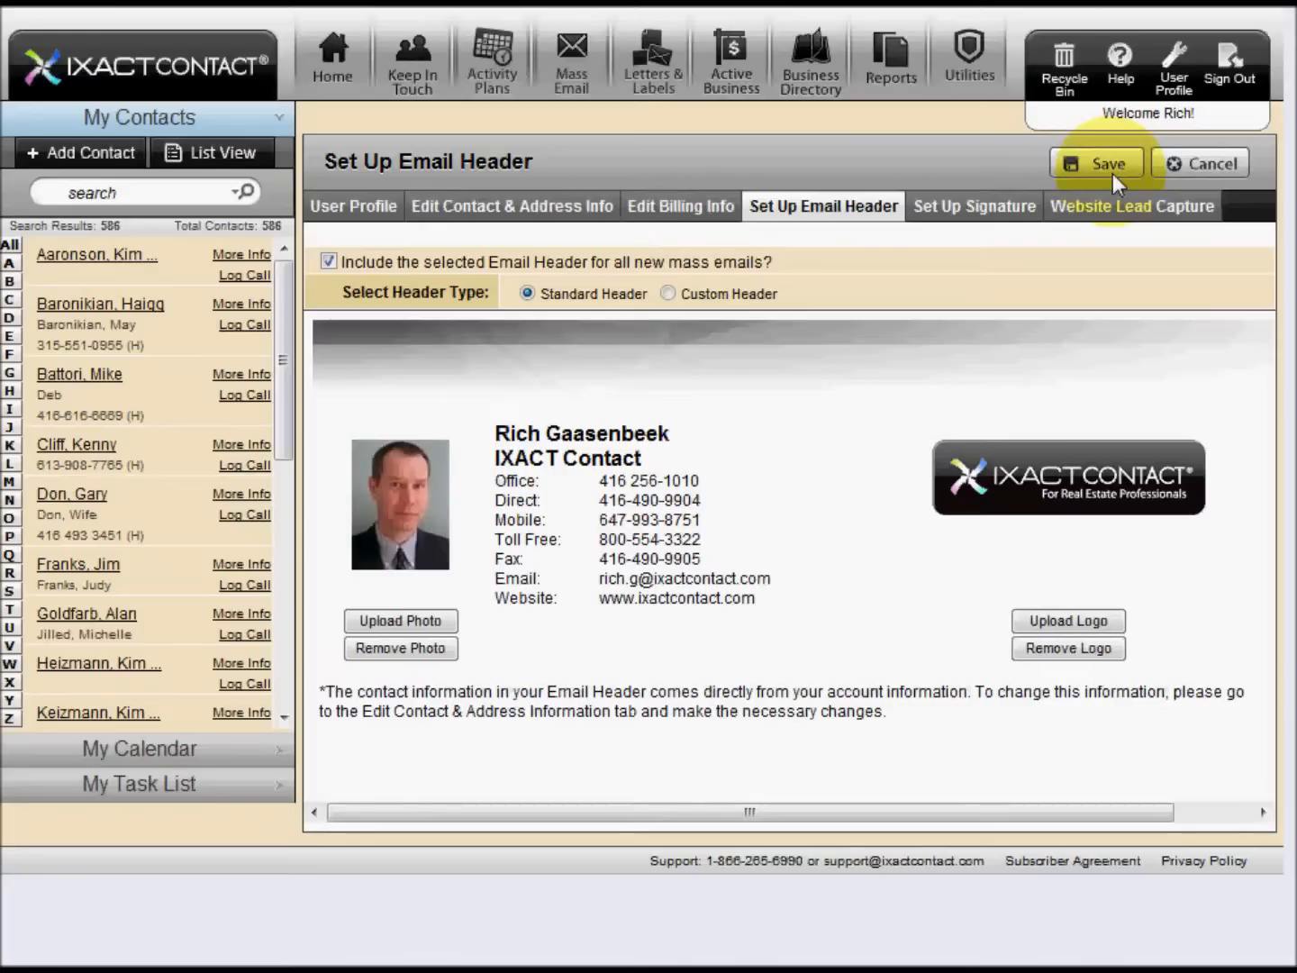
# Review the Website Lead Capture form title and contact source choices, keep Web Site, and save and preview the contact page
pyautogui.click(1099, 209)
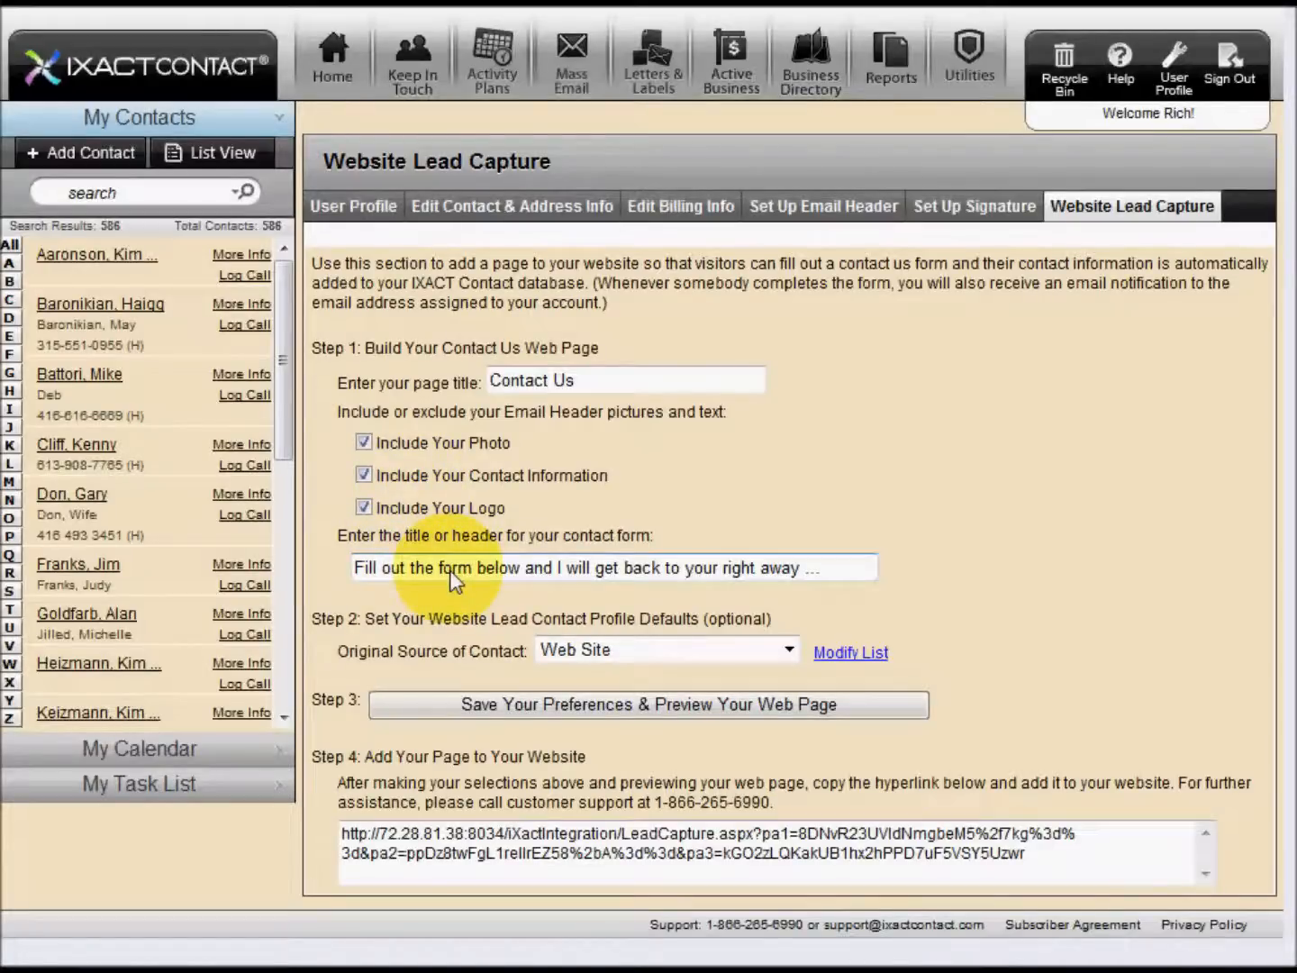
pyautogui.moveTo(840, 584); pyautogui.dragTo(345, 579)
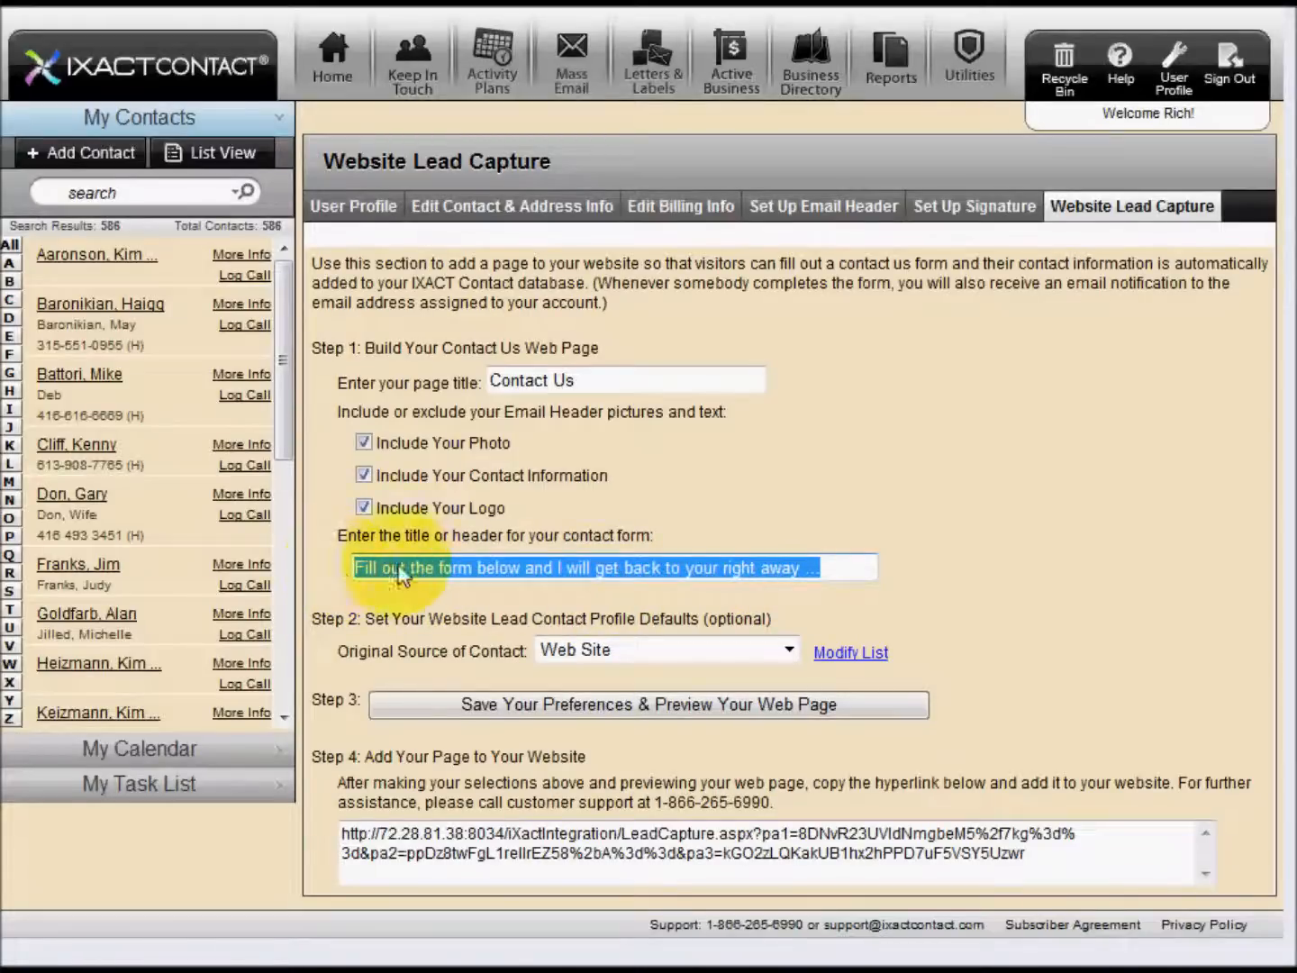
pyautogui.click(668, 500)
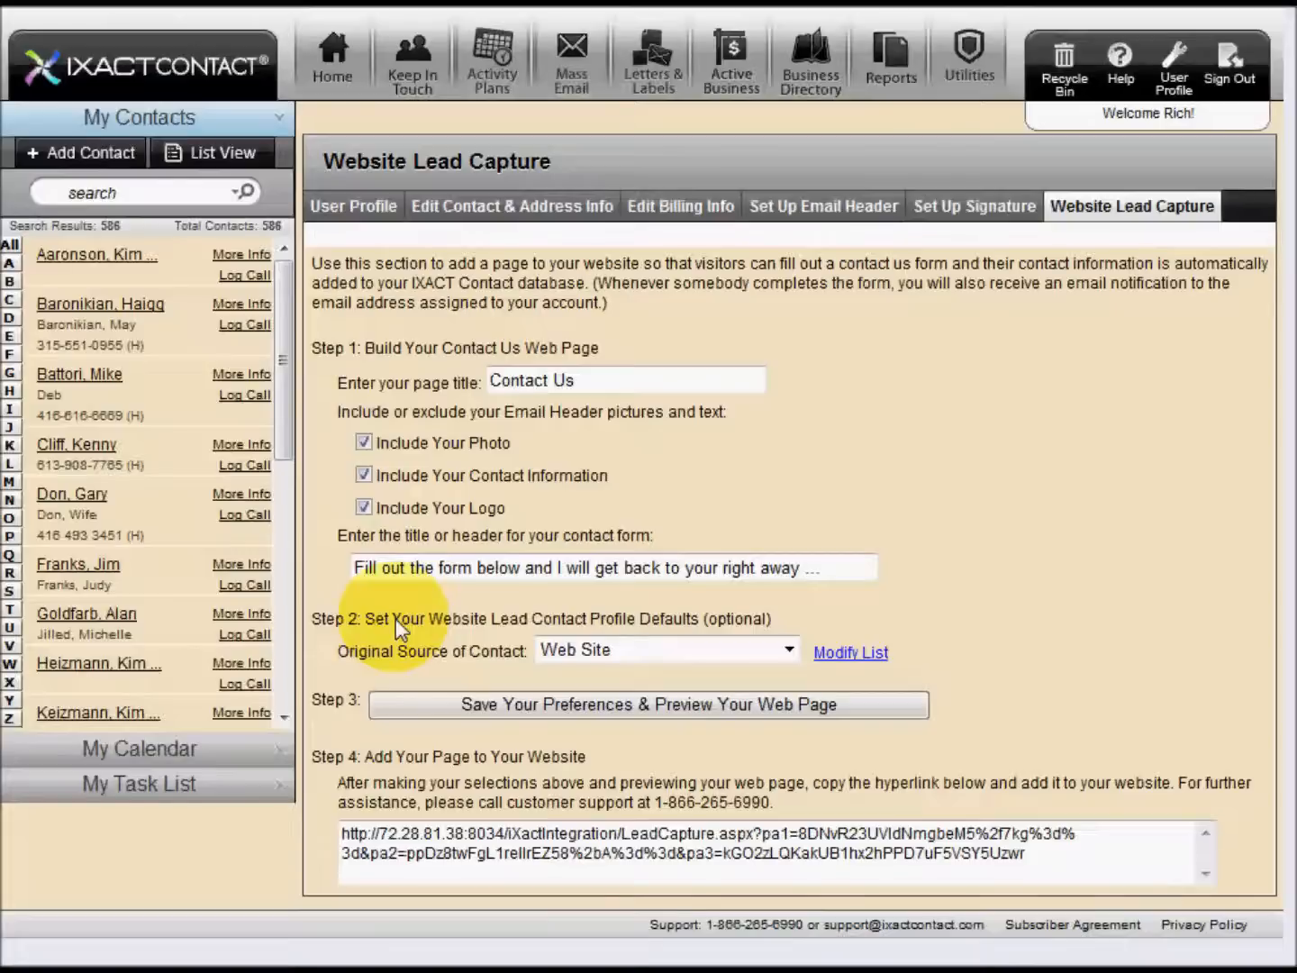
pyautogui.click(676, 652)
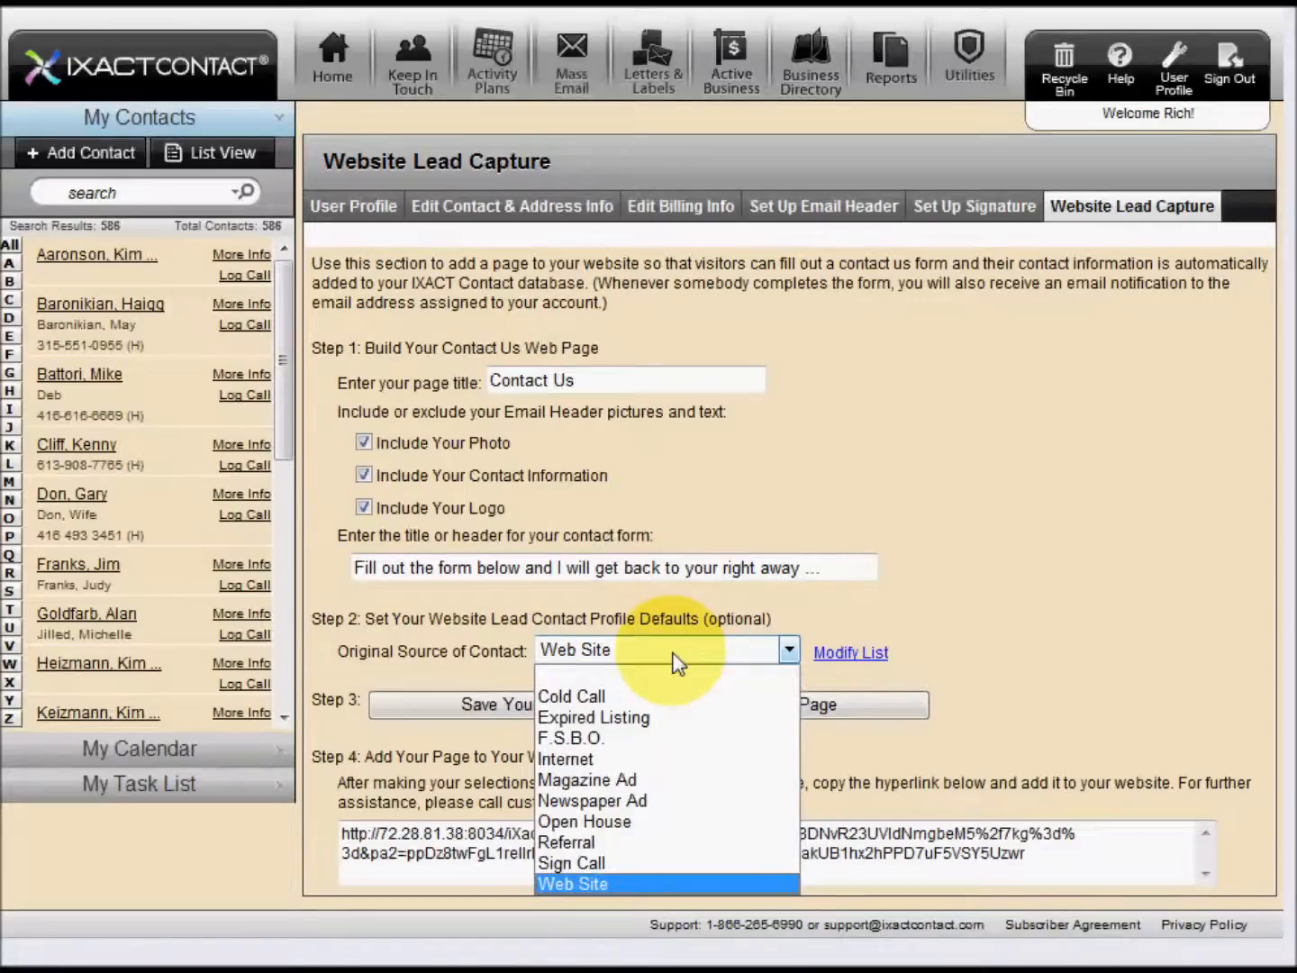
pyautogui.click(677, 664)
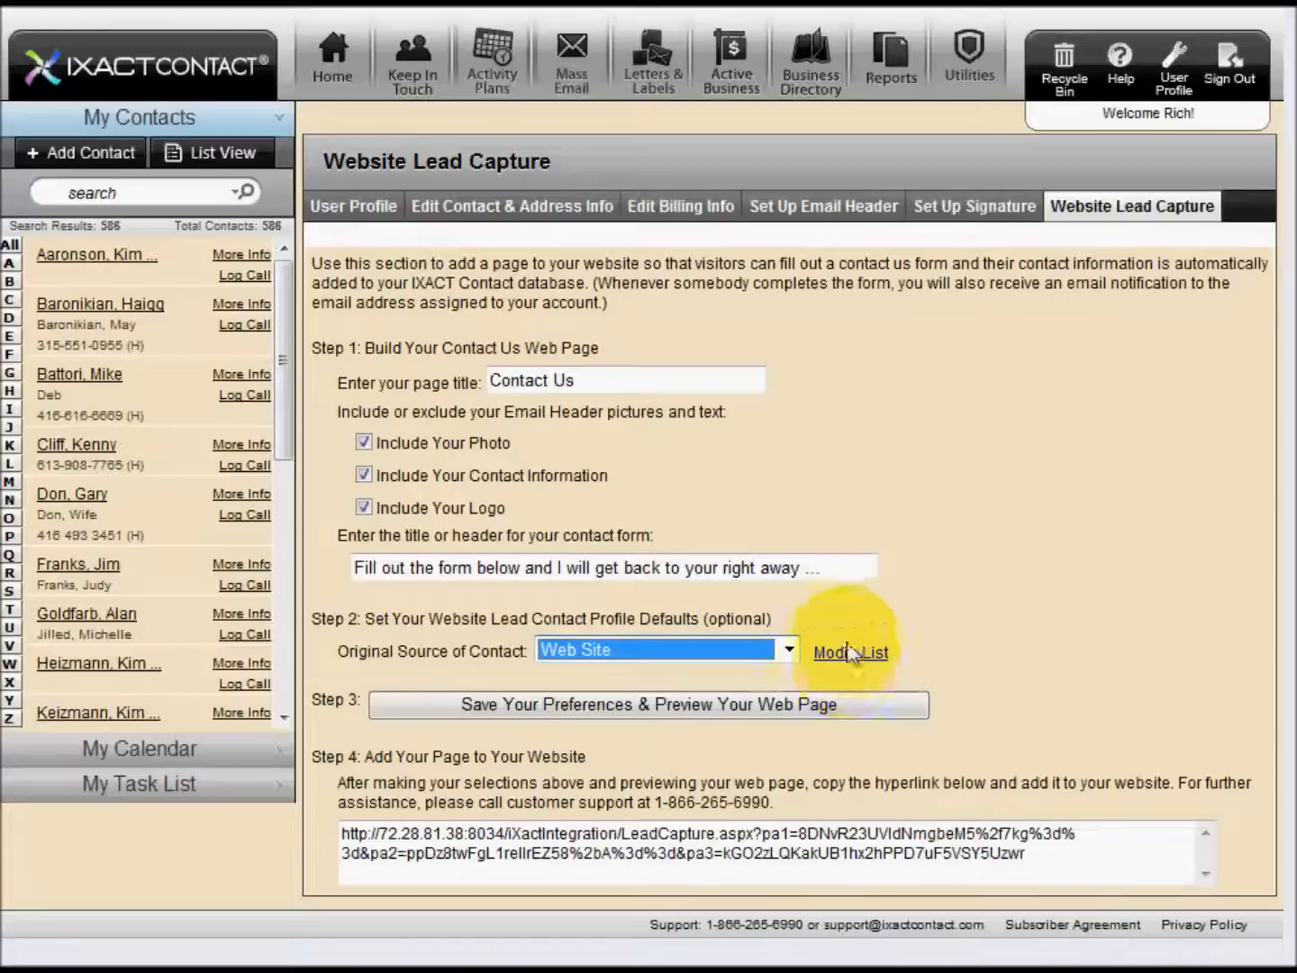
pyautogui.click(624, 706)
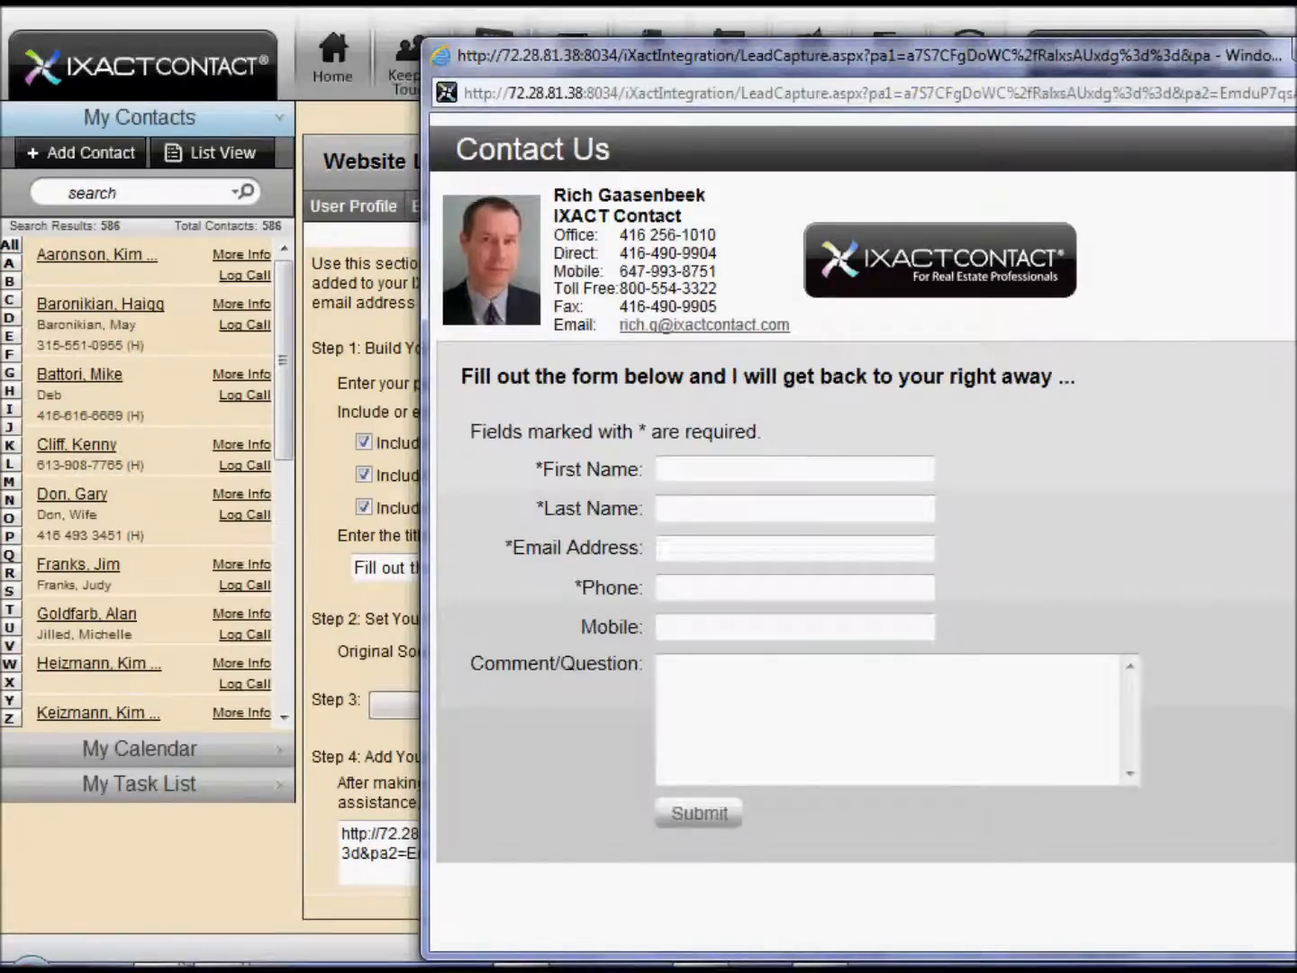
pyautogui.hotkey('alt', 'F4')
# Change the lead capture page title to "Contact Me", save the preferences and preview the page
pyautogui.click(603, 389)
pyautogui.press('BackSpace')
pyautogui.press('BackSpace')
pyautogui.write('Me')
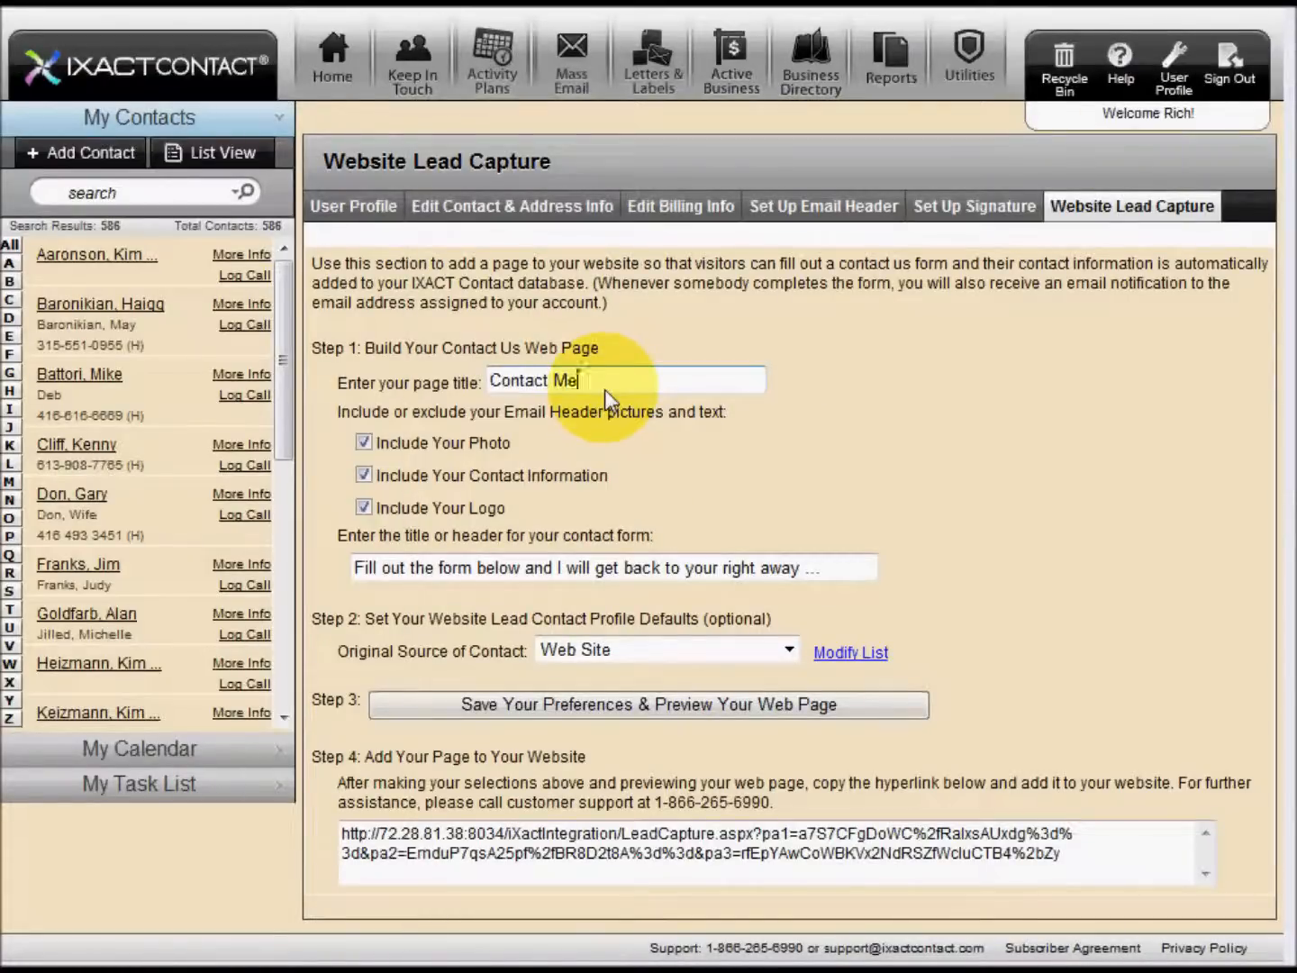
pyautogui.click(580, 712)
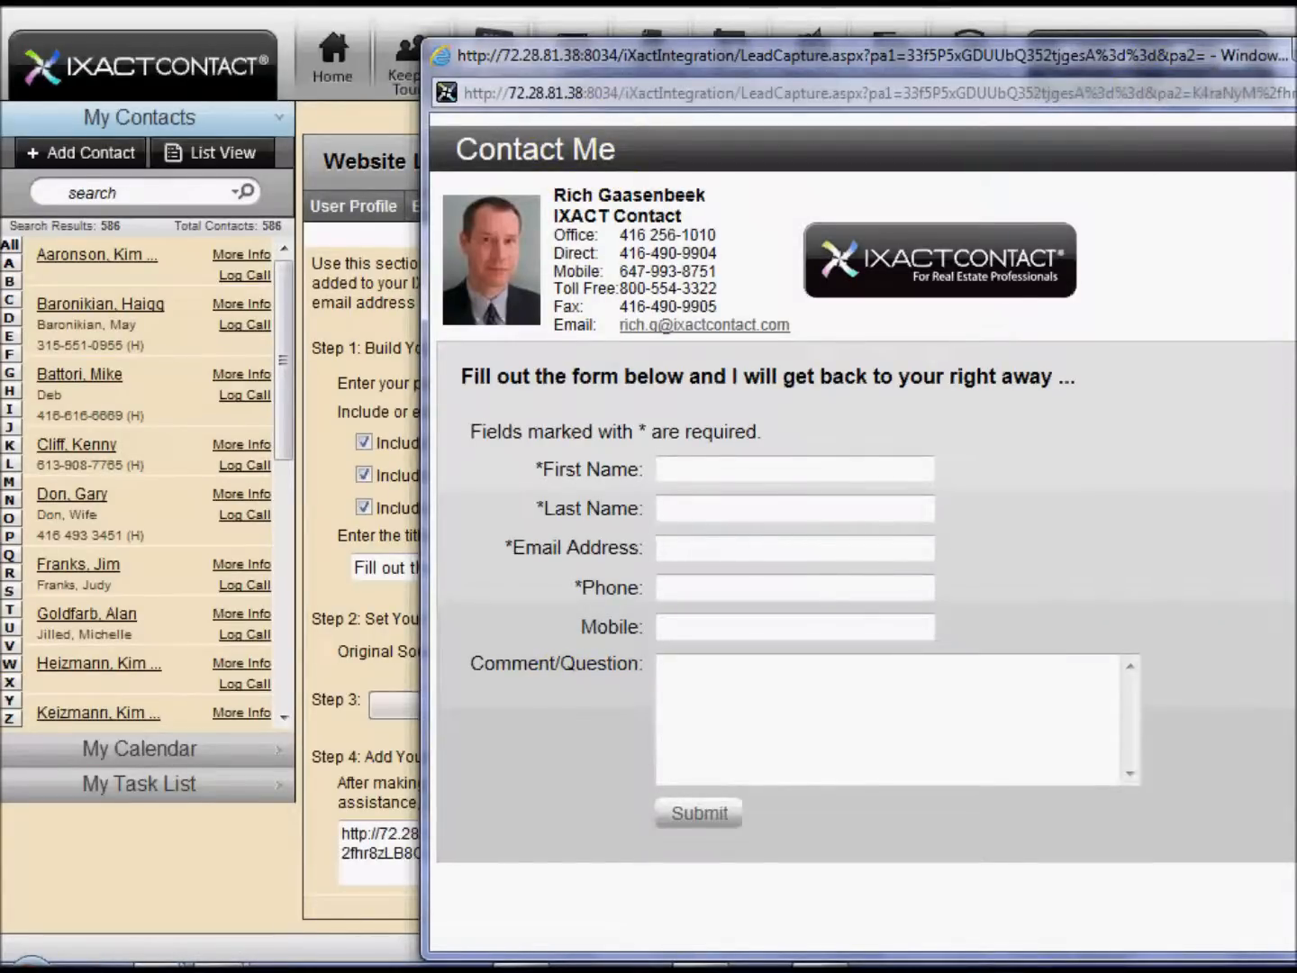
pyautogui.hotkey('alt', 'F4')
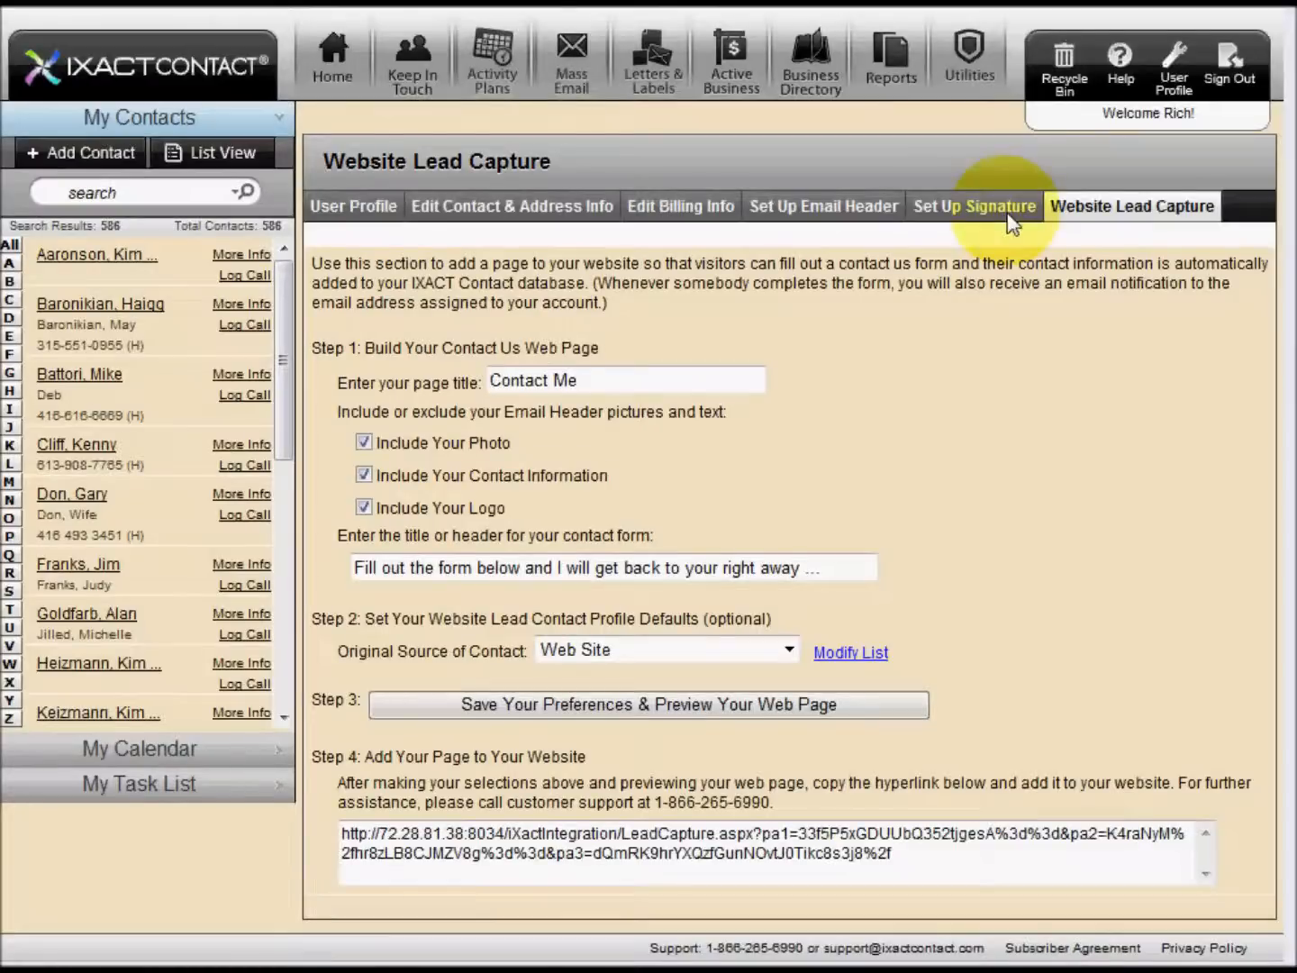
# Save Custom Header as the email header type, and save and preview the lead capture page with it
pyautogui.click(853, 212)
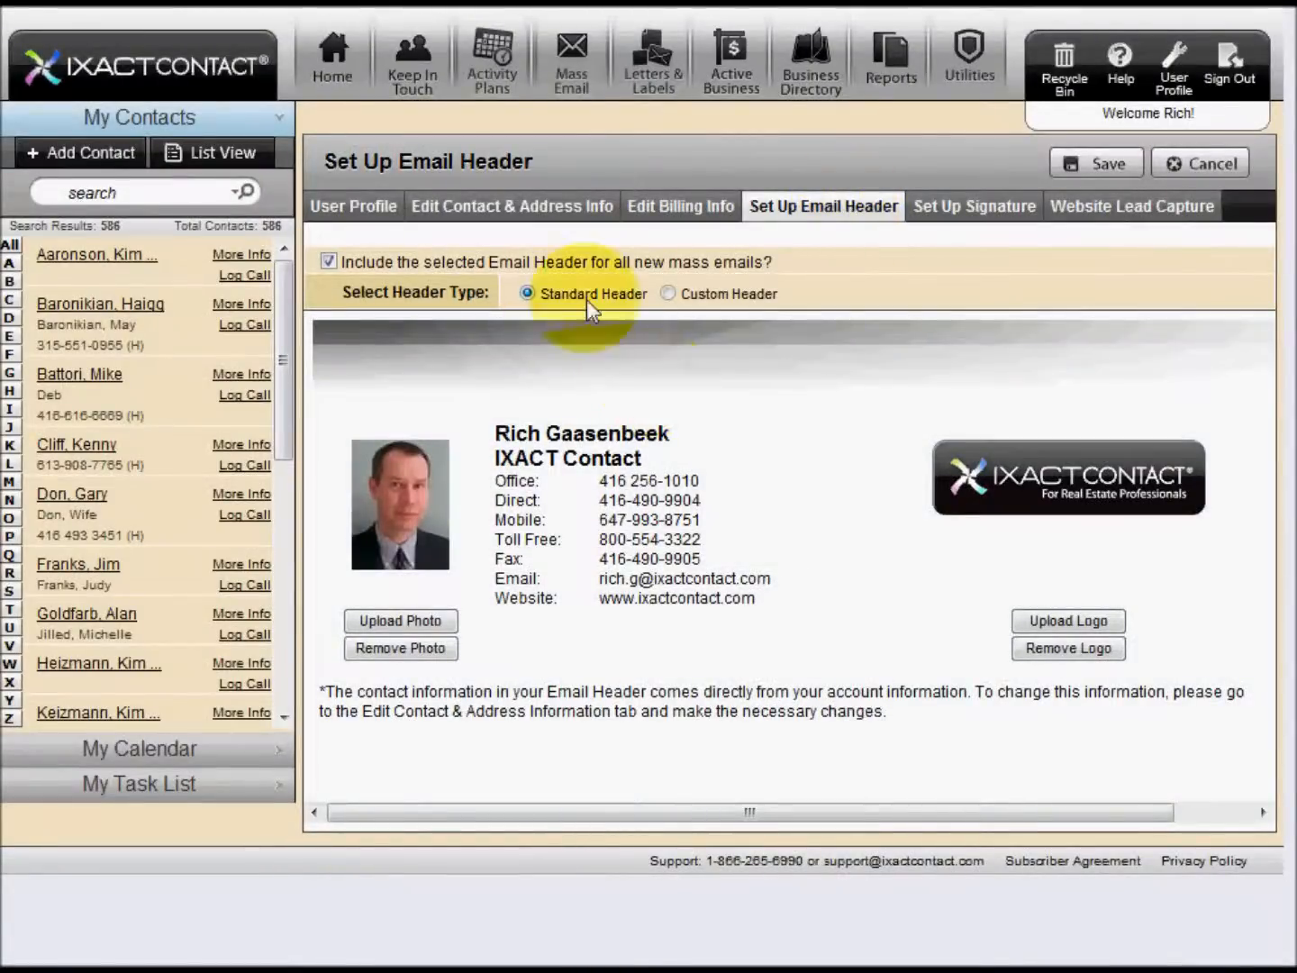
pyautogui.click(675, 295)
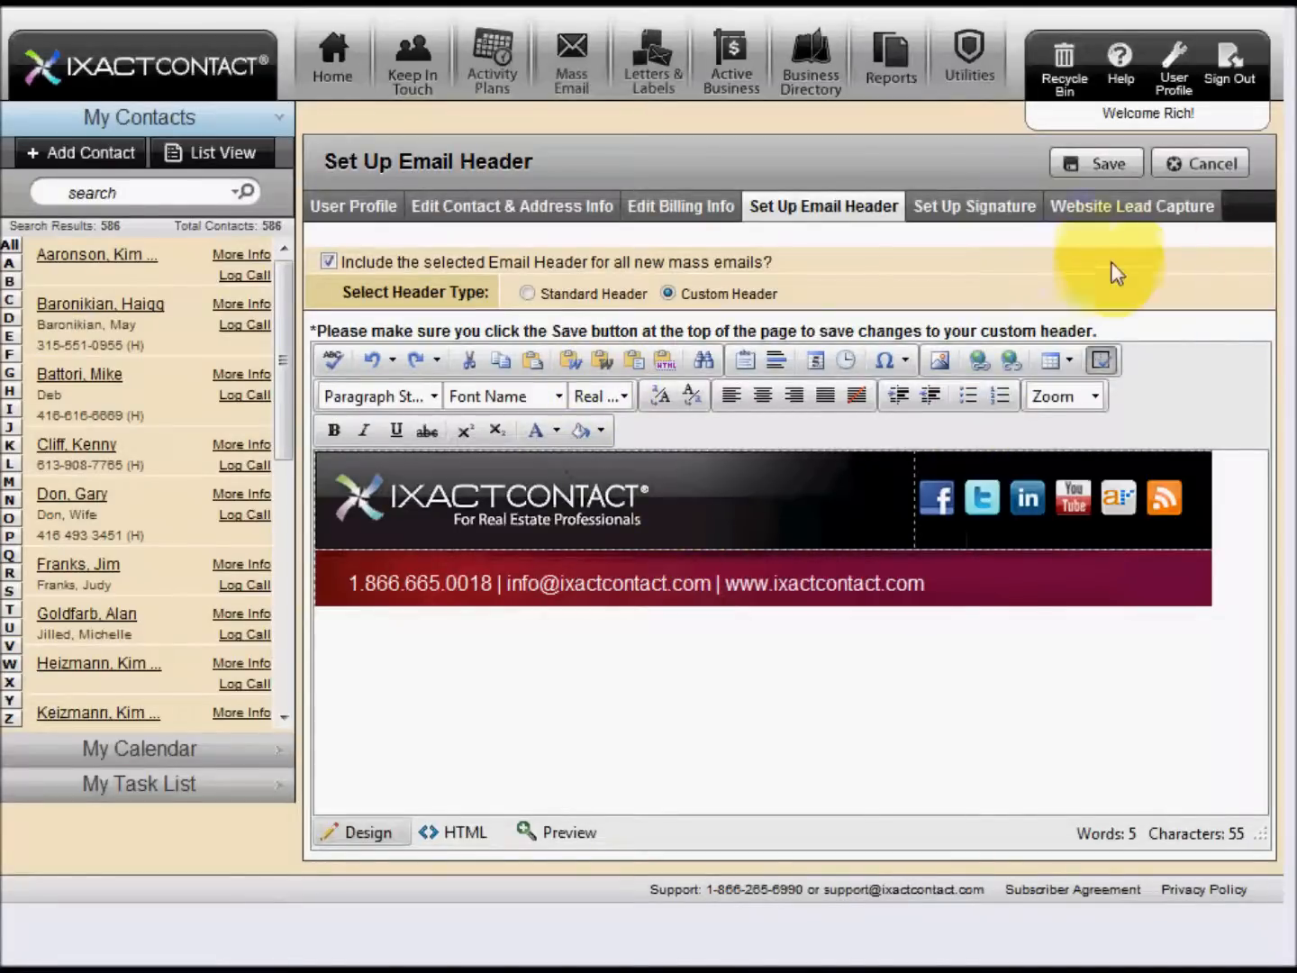
pyautogui.click(1086, 168)
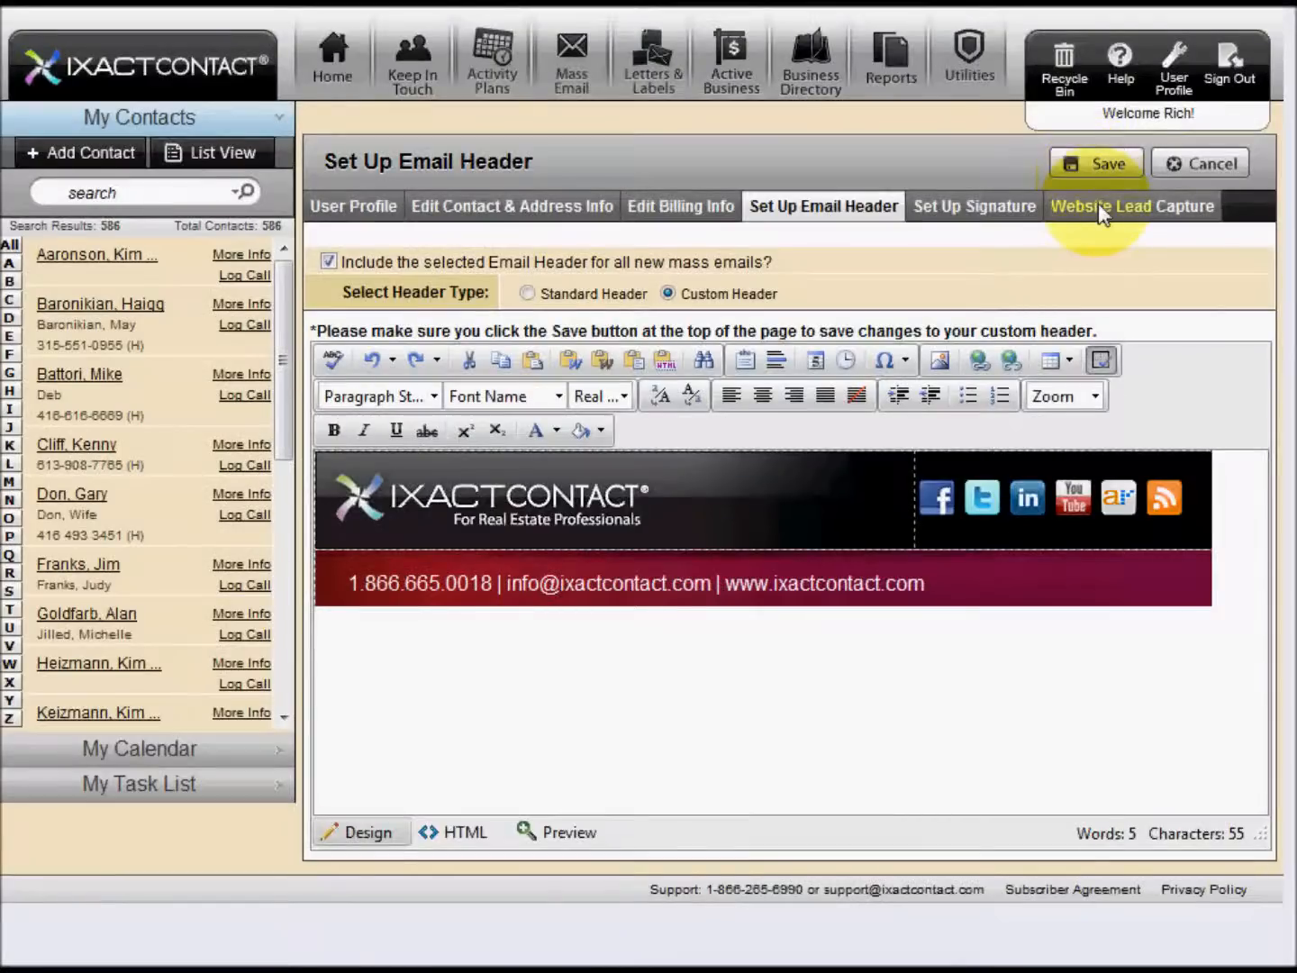
pyautogui.click(1098, 205)
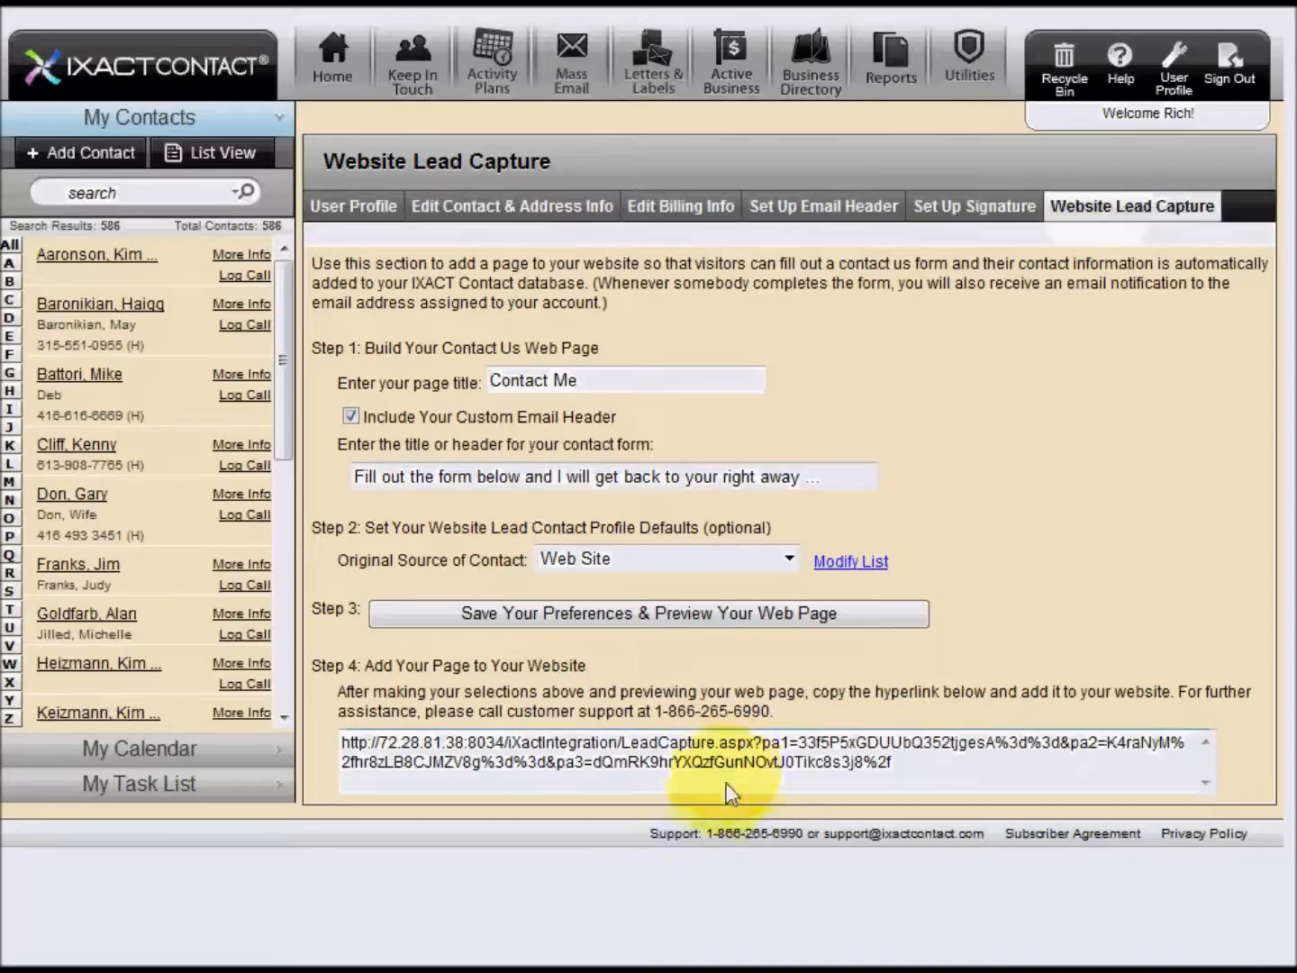
pyautogui.click(595, 609)
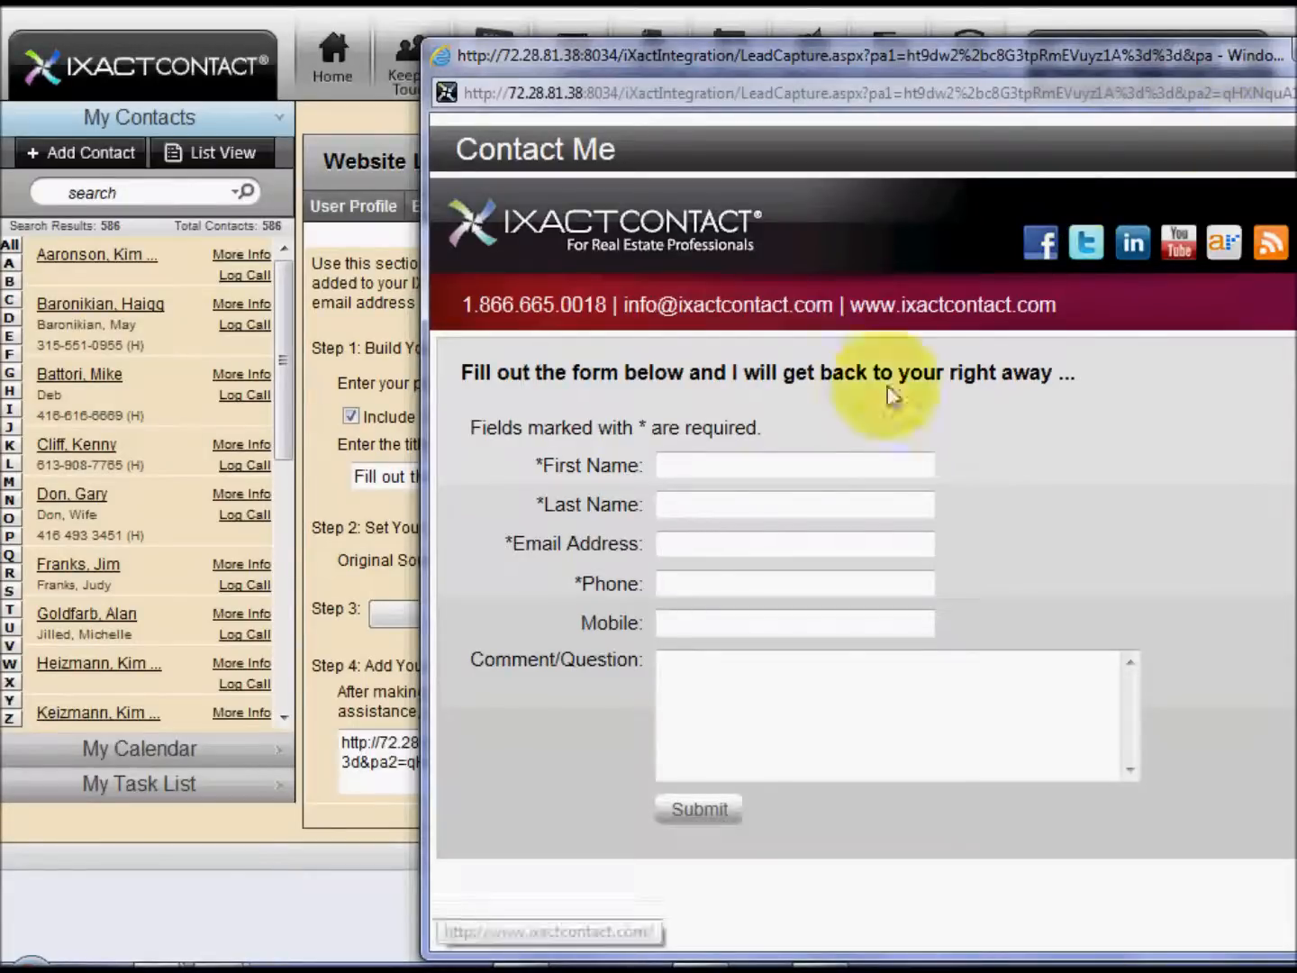
# Fill in the visitor's first name, last name, email address and phone number on the Contact Me form
pyautogui.click(709, 470)
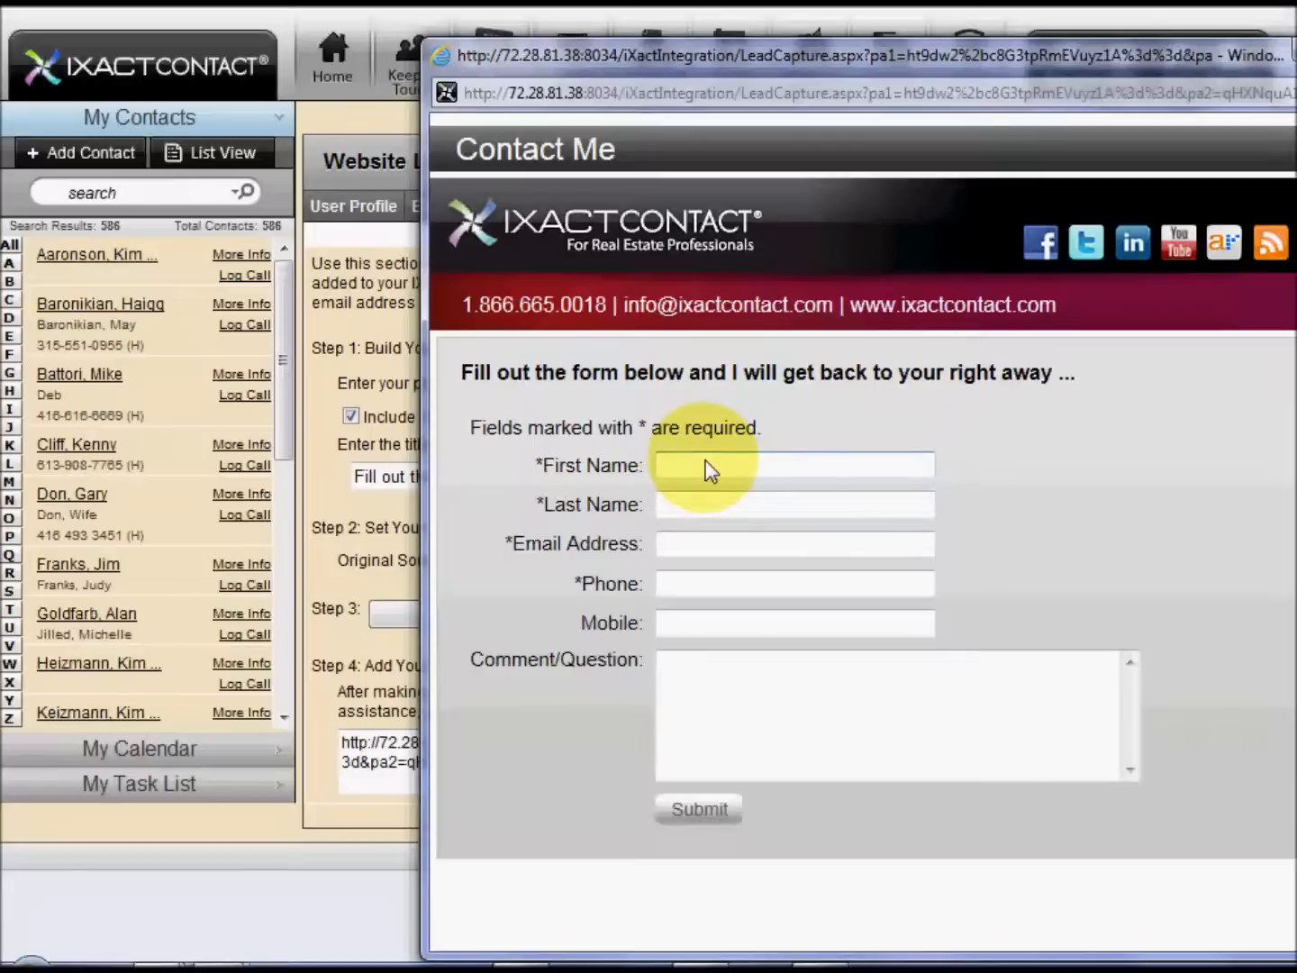
pyautogui.write('Jilohn')
pyautogui.press('Tab')
pyautogui.write('Doe')
pyautogui.press('Tab')
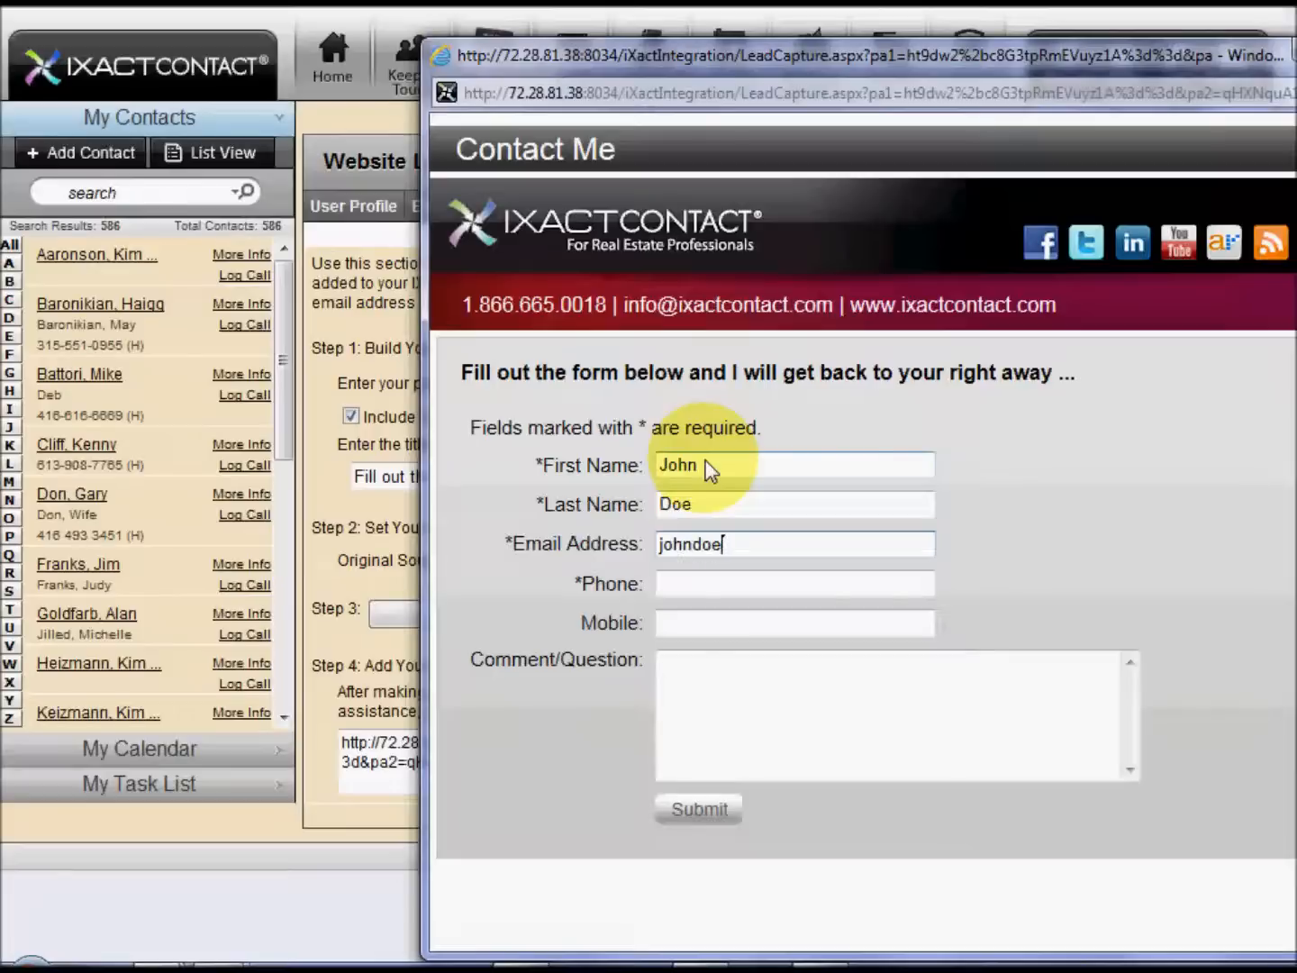
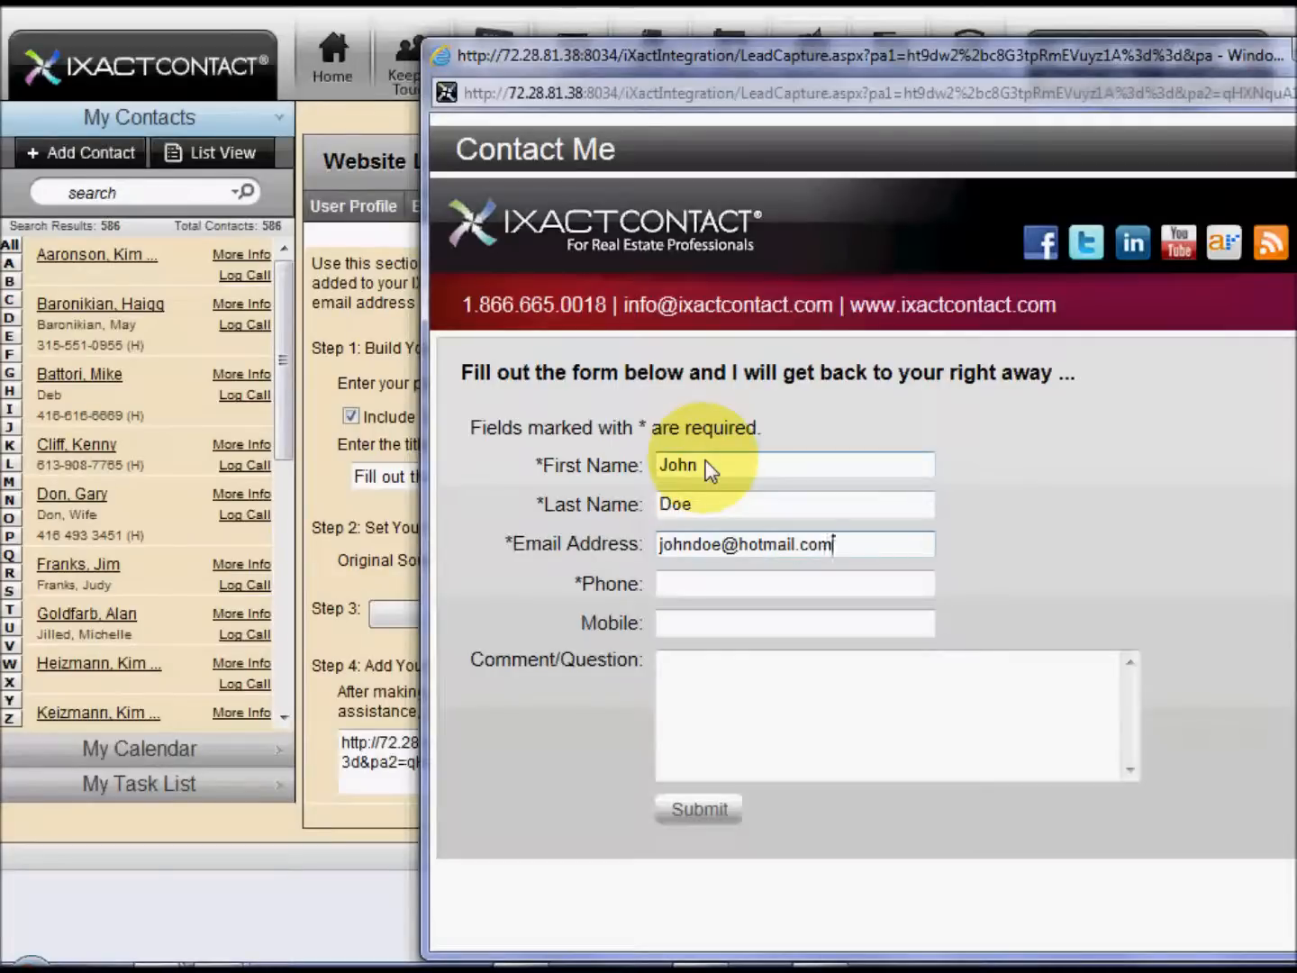
pyautogui.press('Tab')
pyautogui.write('413-')
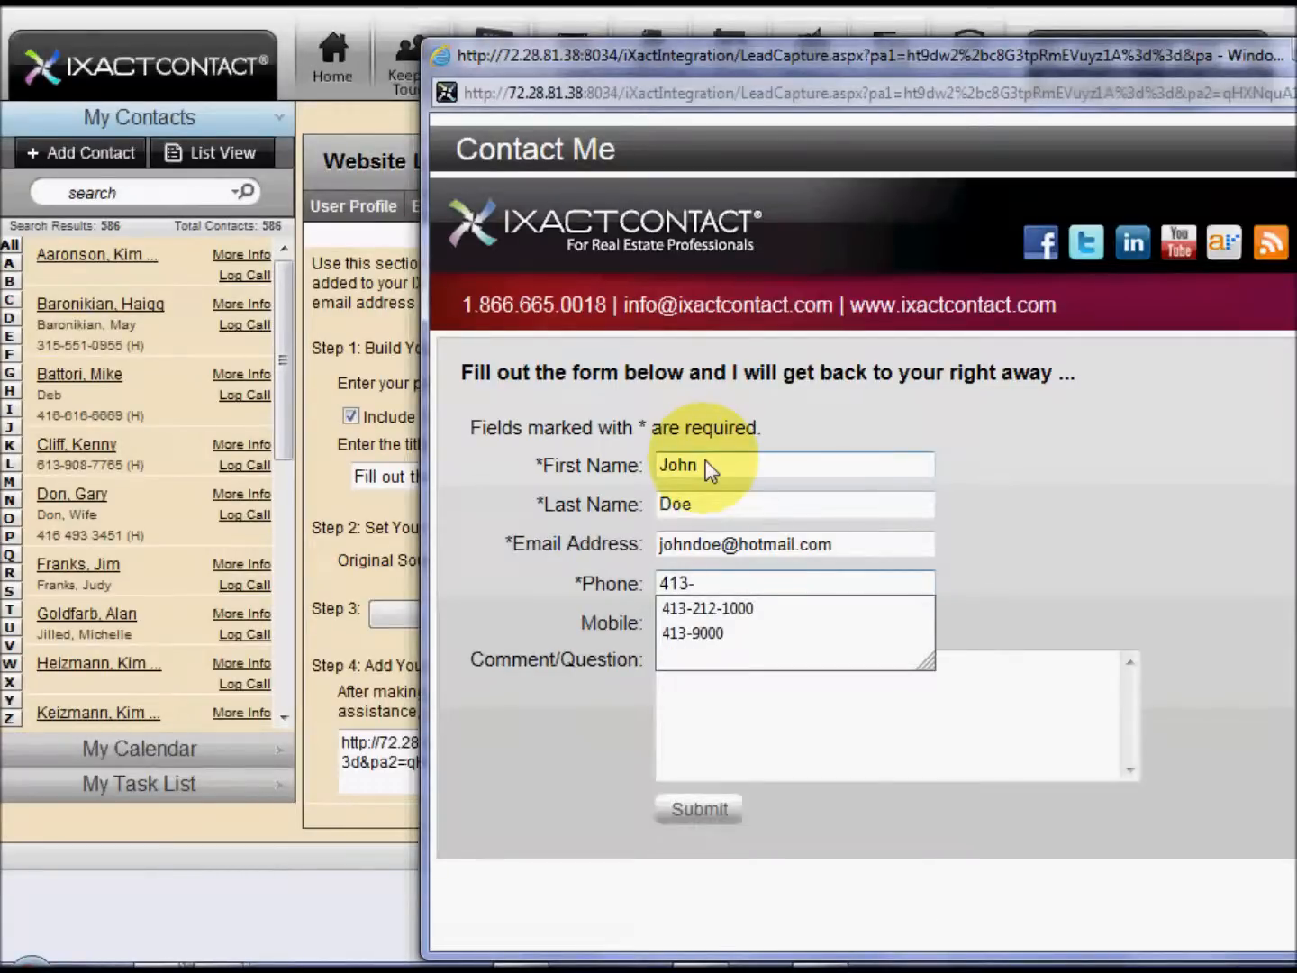
pyautogui.press('Down')
pyautogui.press('Return')
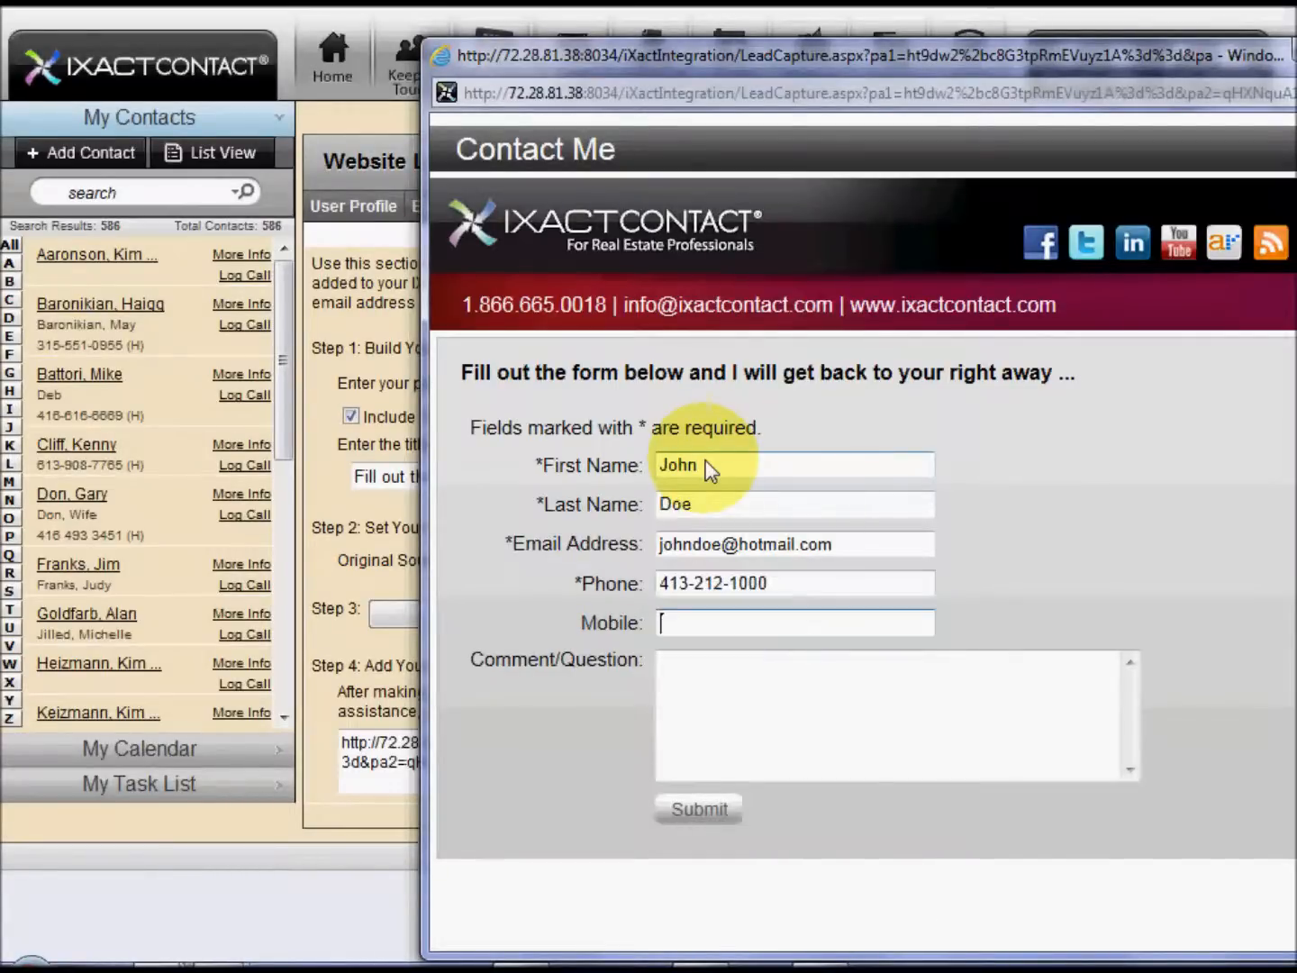
# Enter the comment "I am looking for an agent" and submit the contact form
pyautogui.click(746, 684)
pyautogui.write('I  am loo')
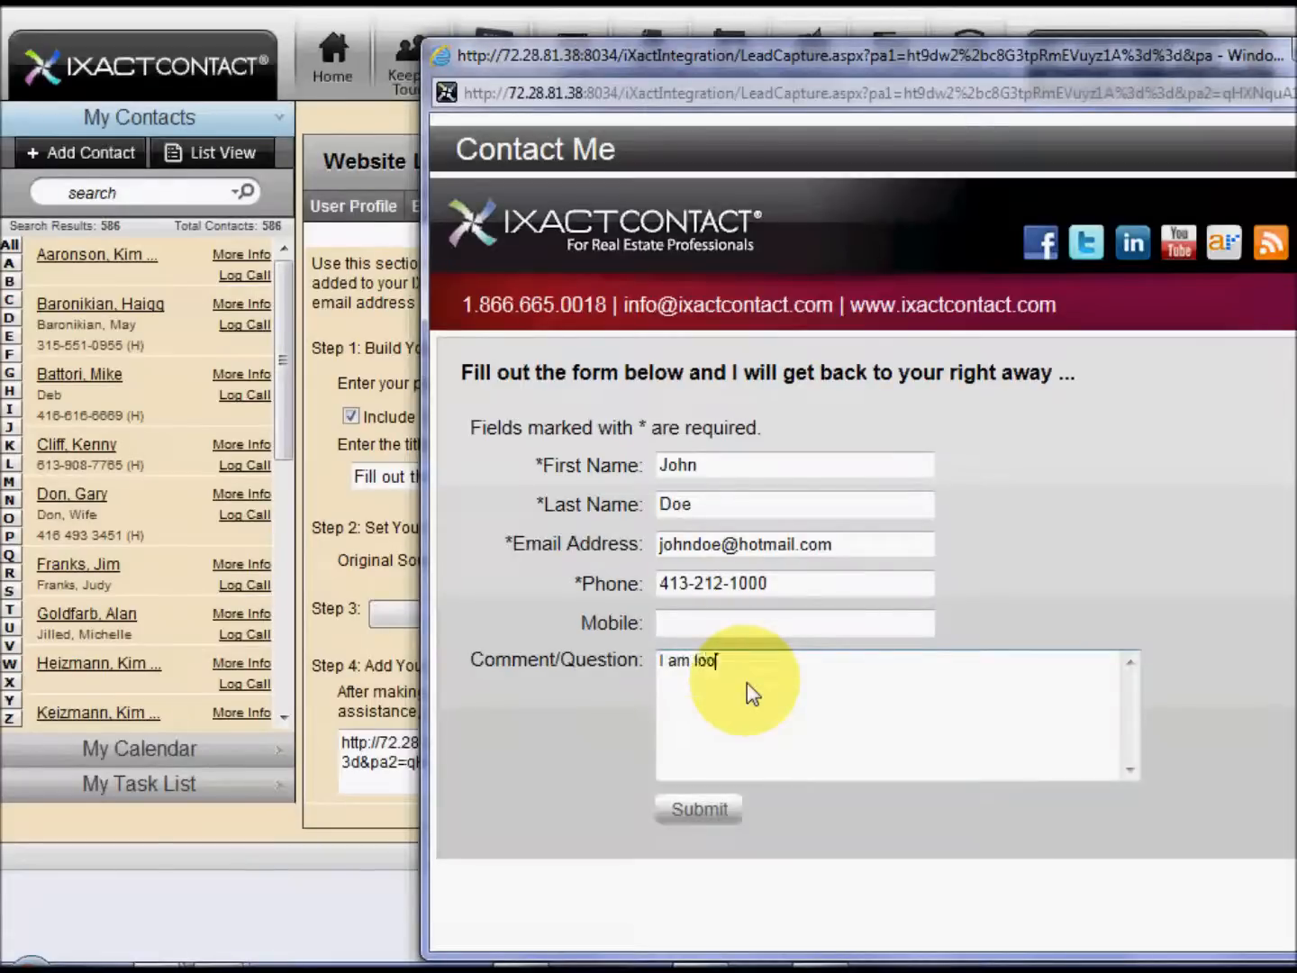
pyautogui.write('king for an agent')
pyautogui.click(679, 816)
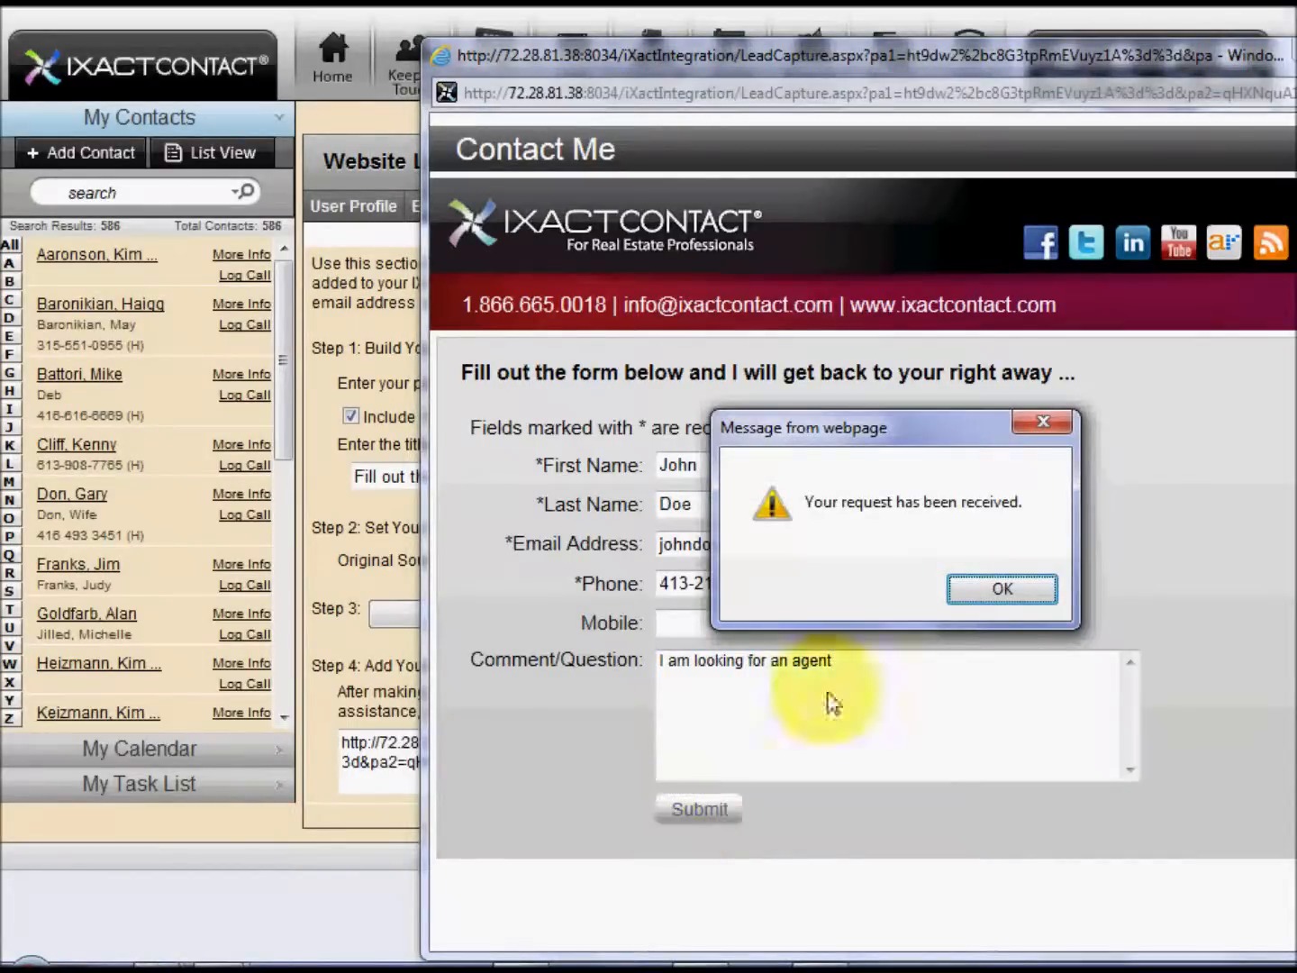
# Acknowledge the form submission, open the utilities page and read the comment attached to the newly submitted website lead
pyautogui.click(990, 588)
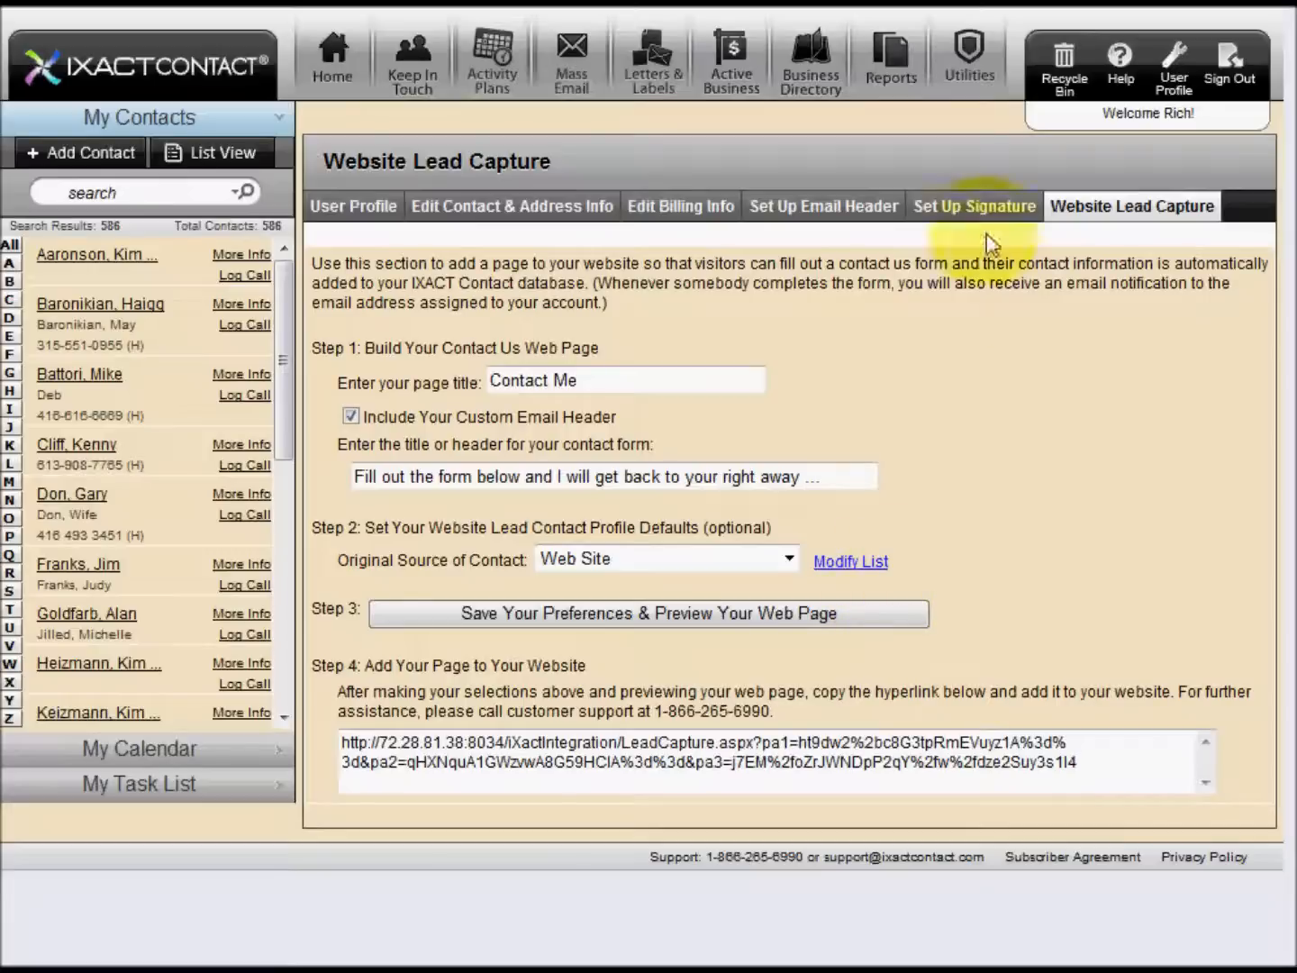
pyautogui.click(961, 54)
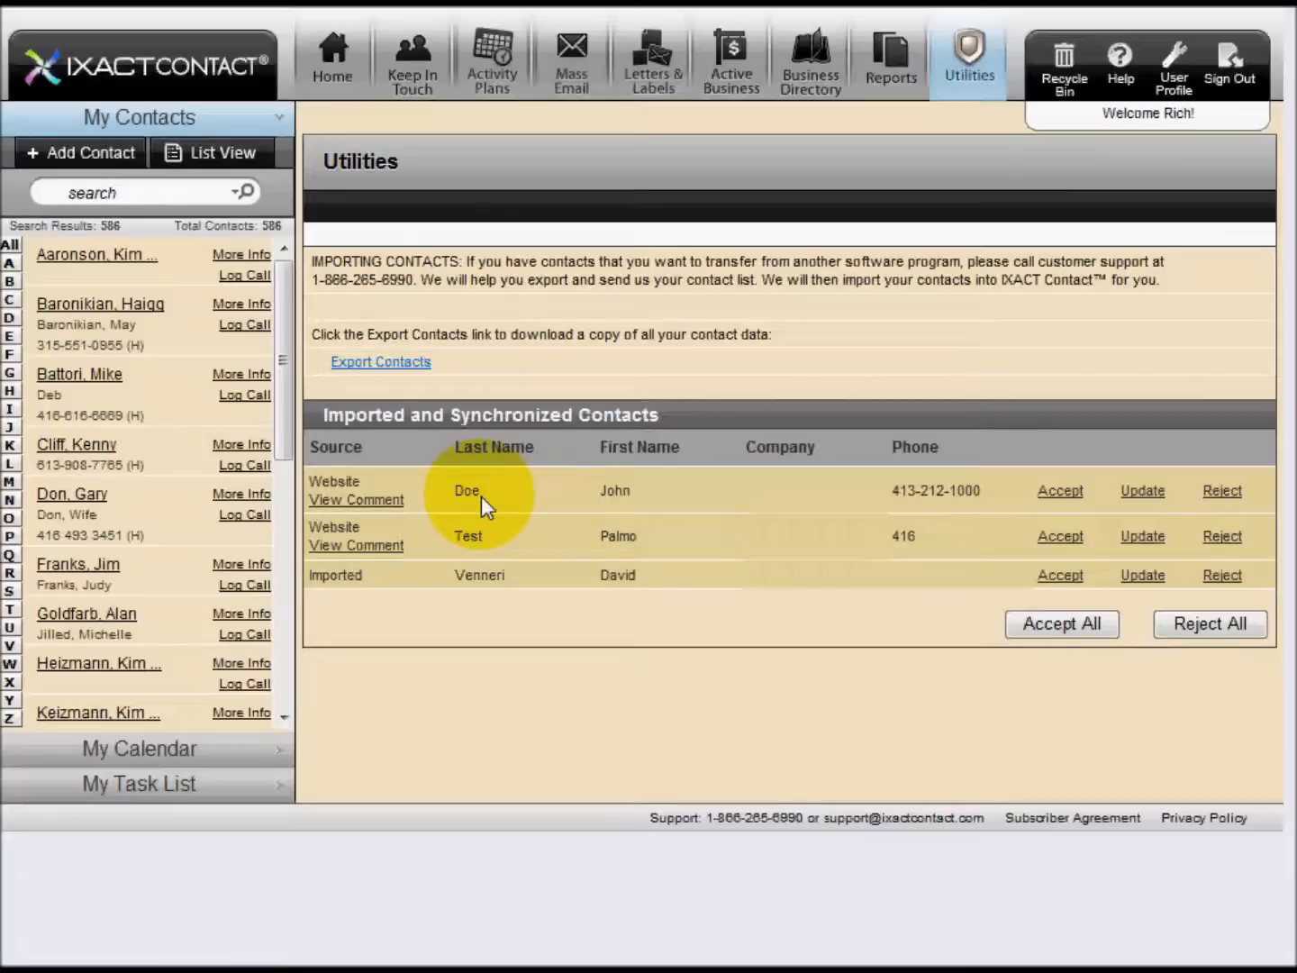
pyautogui.click(354, 499)
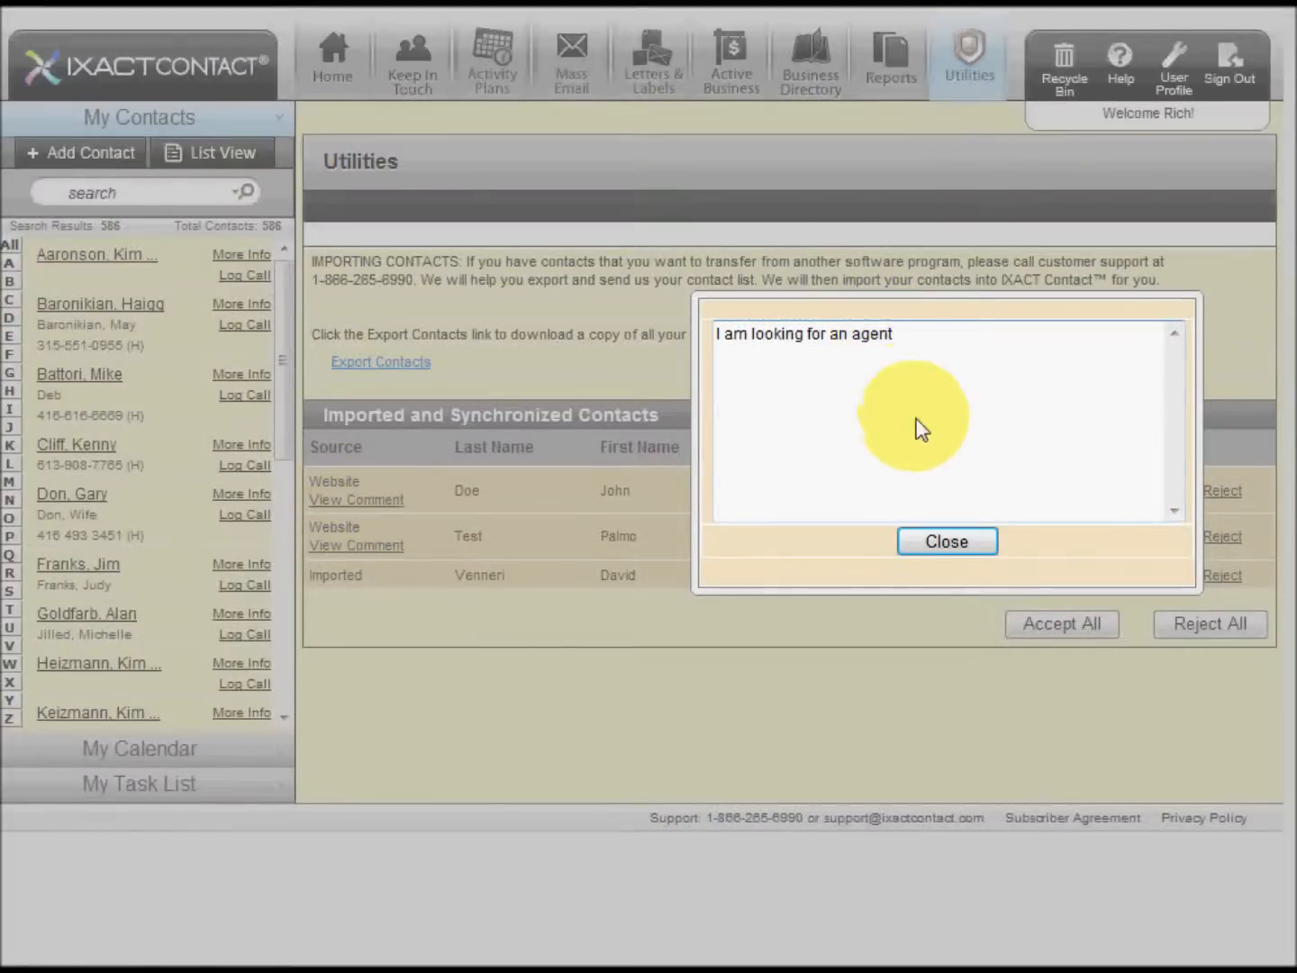
pyautogui.click(914, 539)
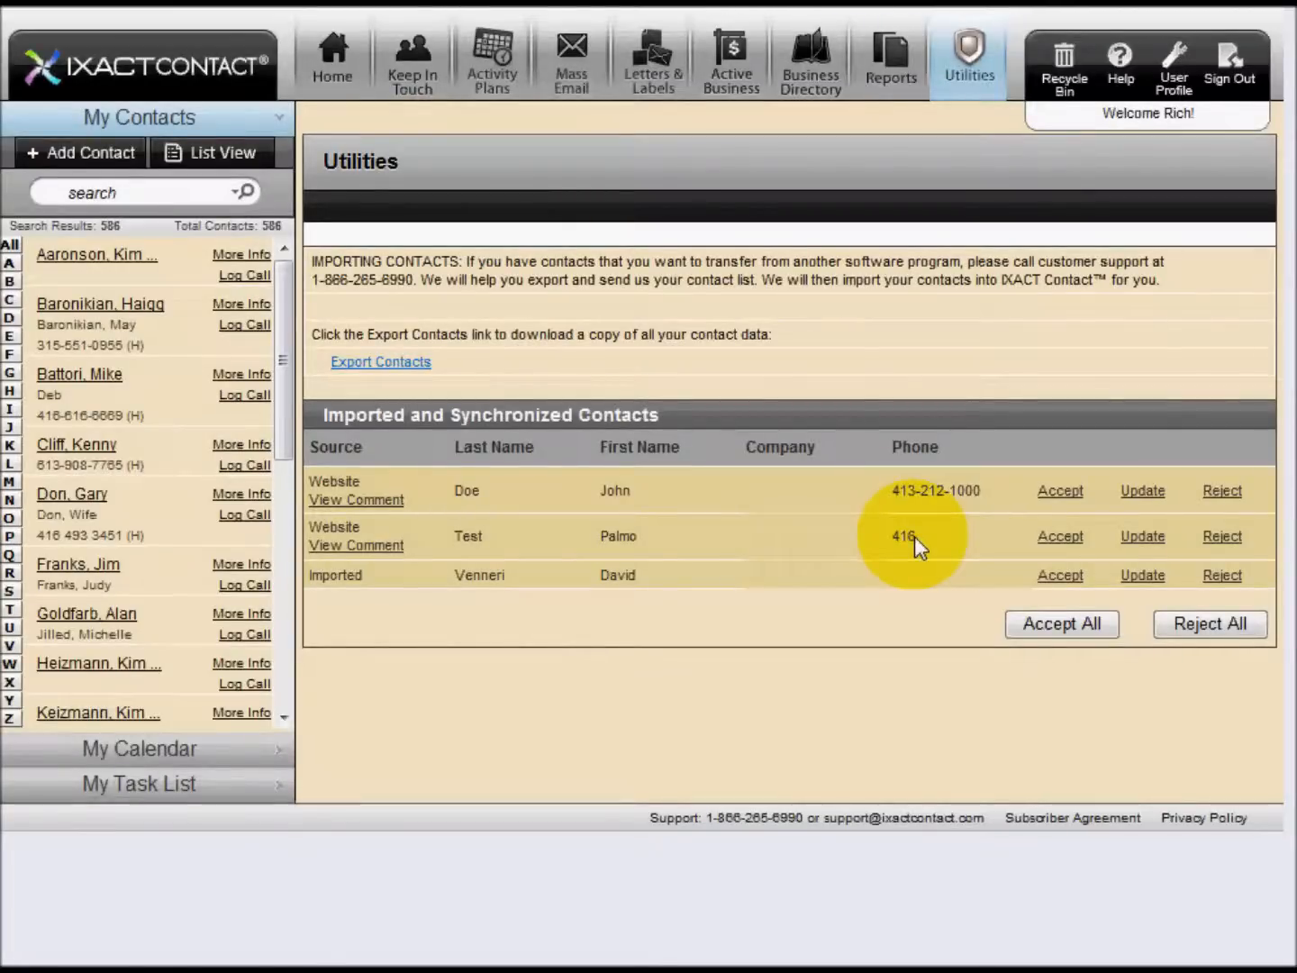
# Reject the older test website lead, and start accepting the newly submitted lead but cancel the confirmation
pyautogui.click(1216, 535)
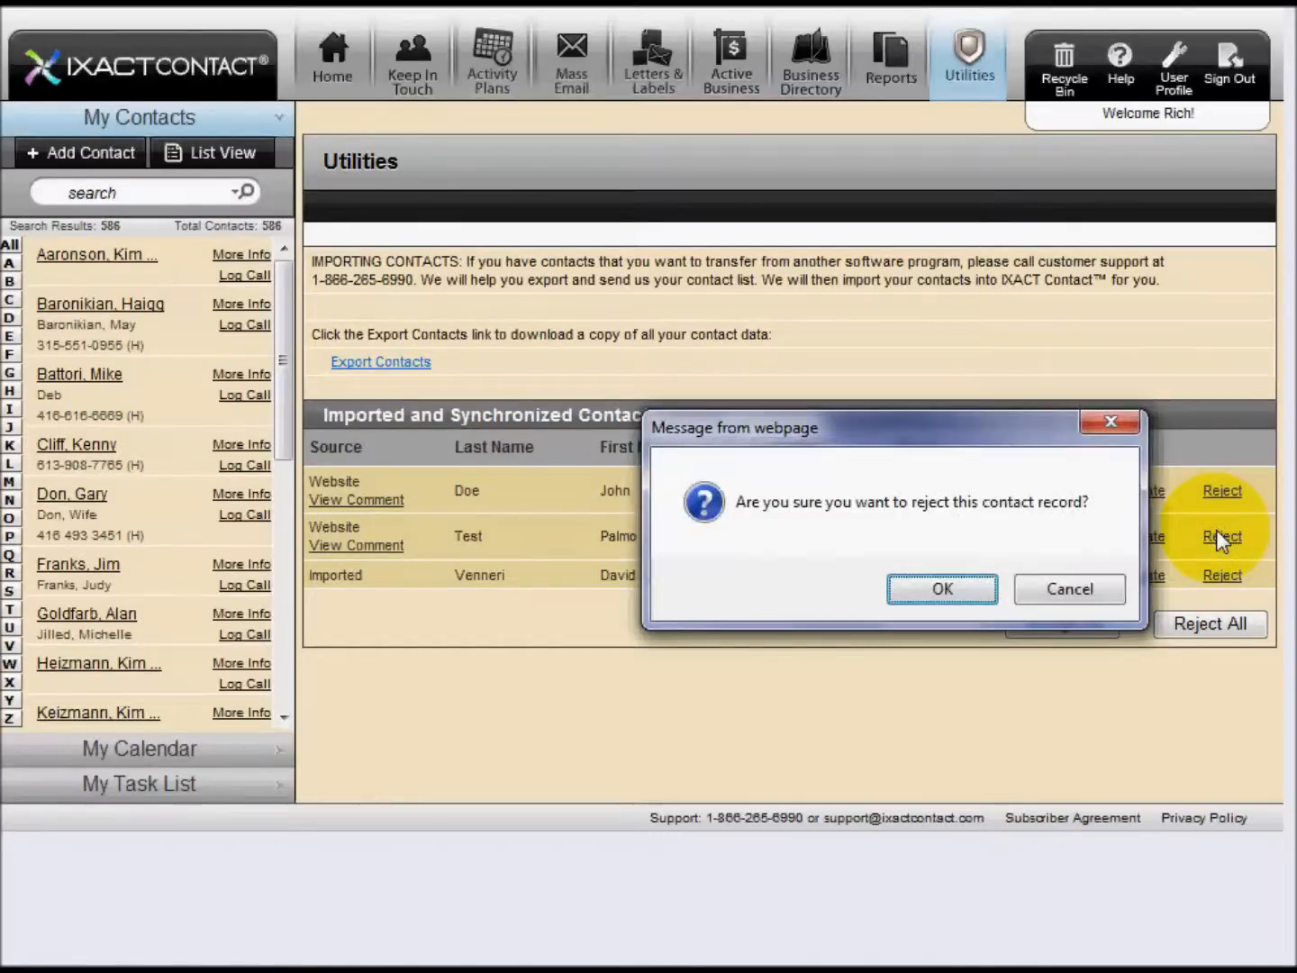
pyautogui.click(968, 587)
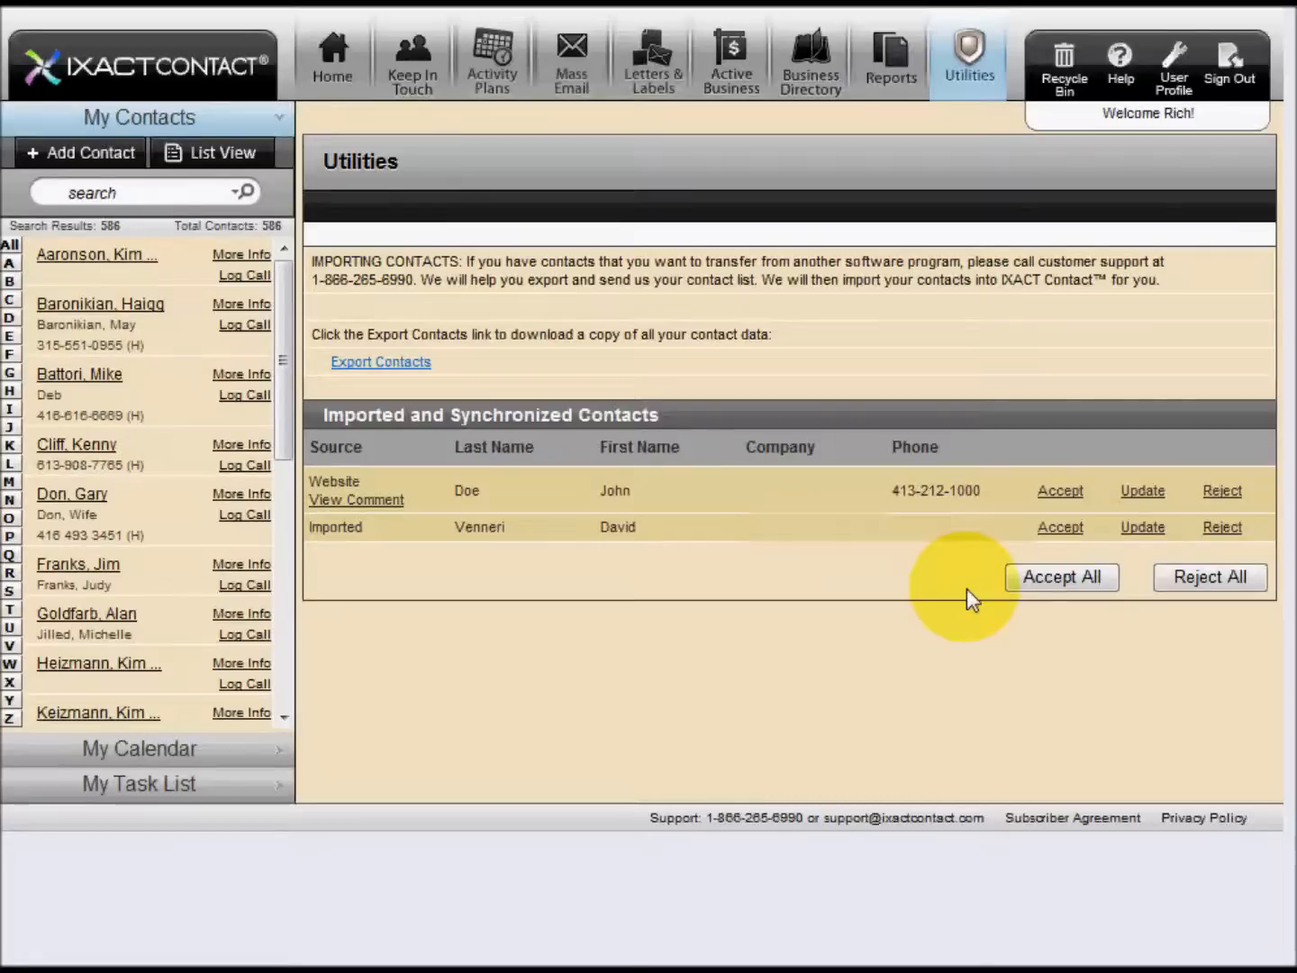
pyautogui.click(1062, 492)
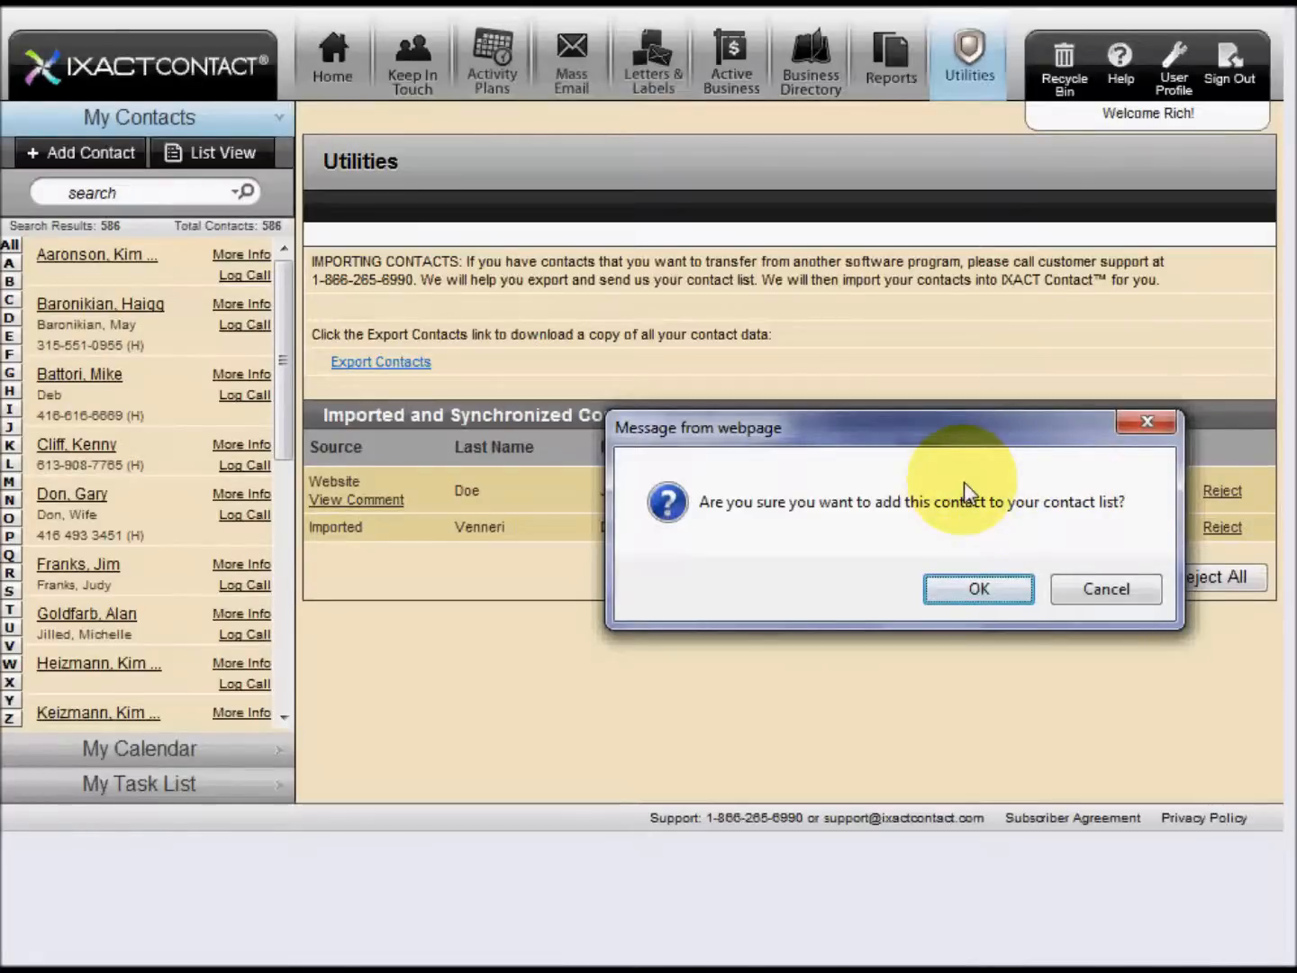
pyautogui.click(1100, 591)
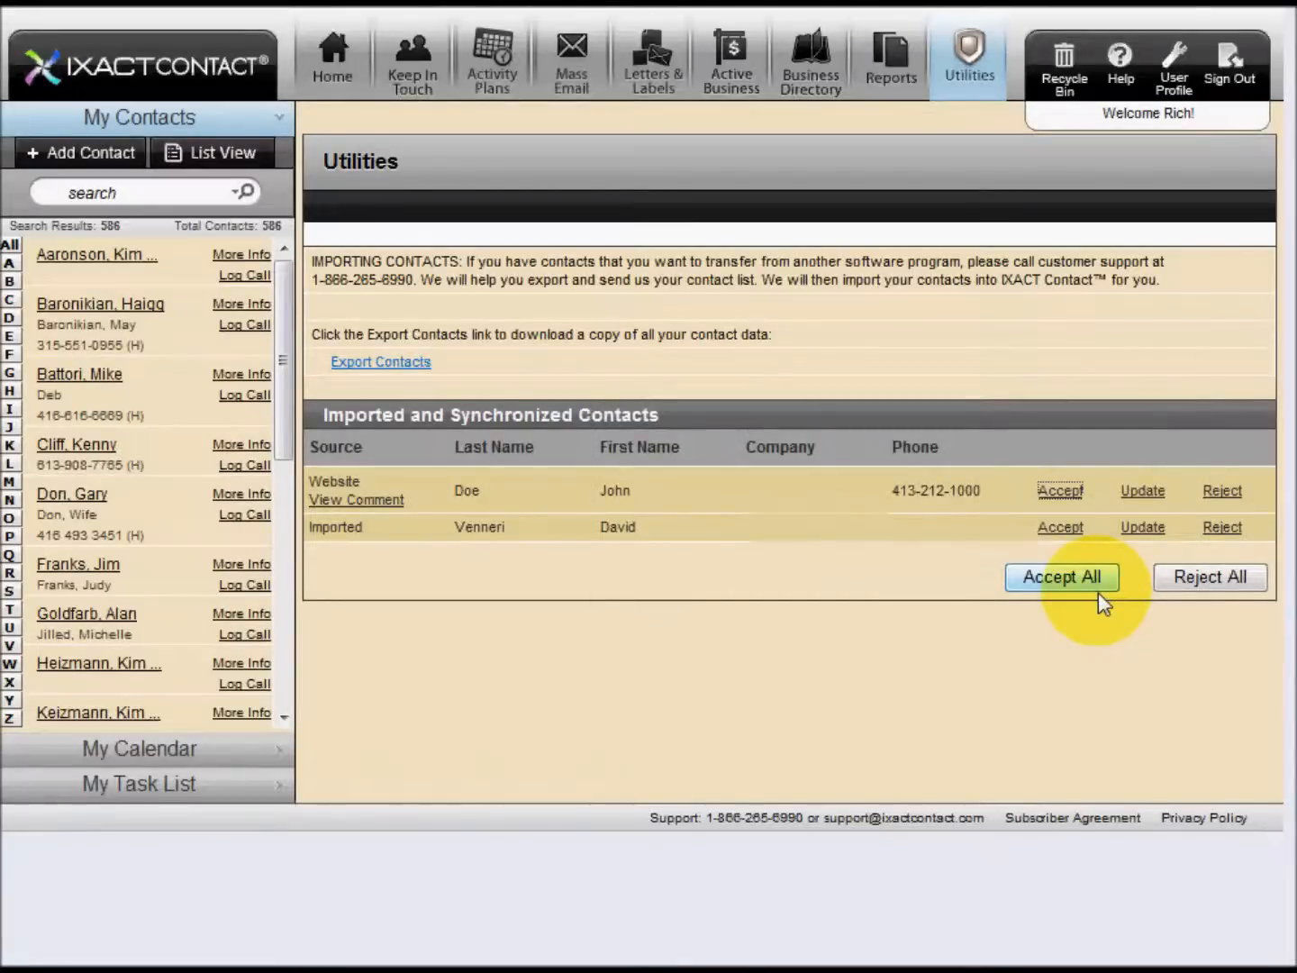
# Open the newly submitted lead for updating and enter a work phone number for the main contact
pyautogui.click(1142, 490)
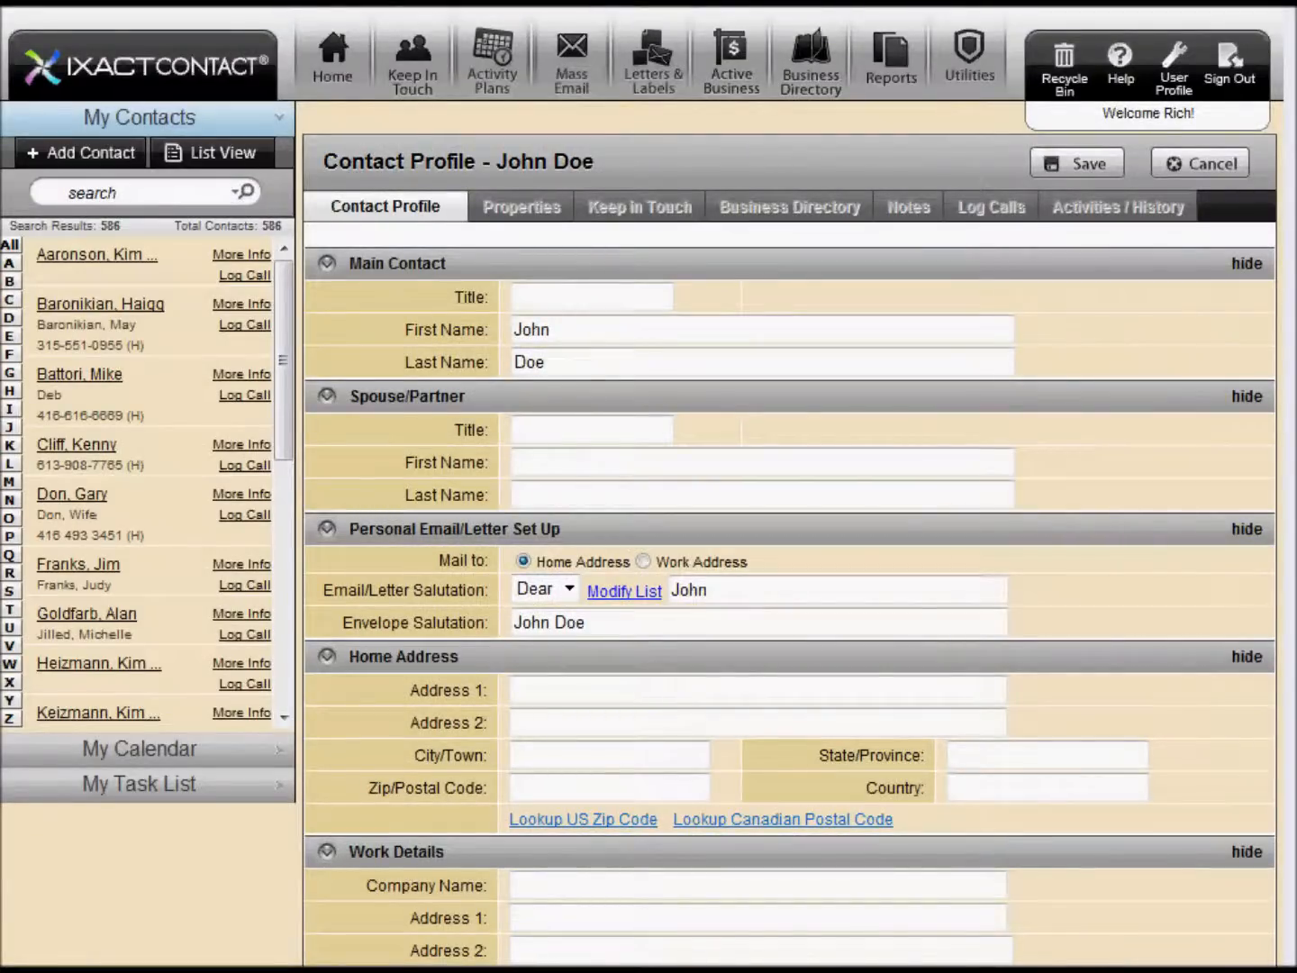
pyautogui.scroll(-6, 790, 539)
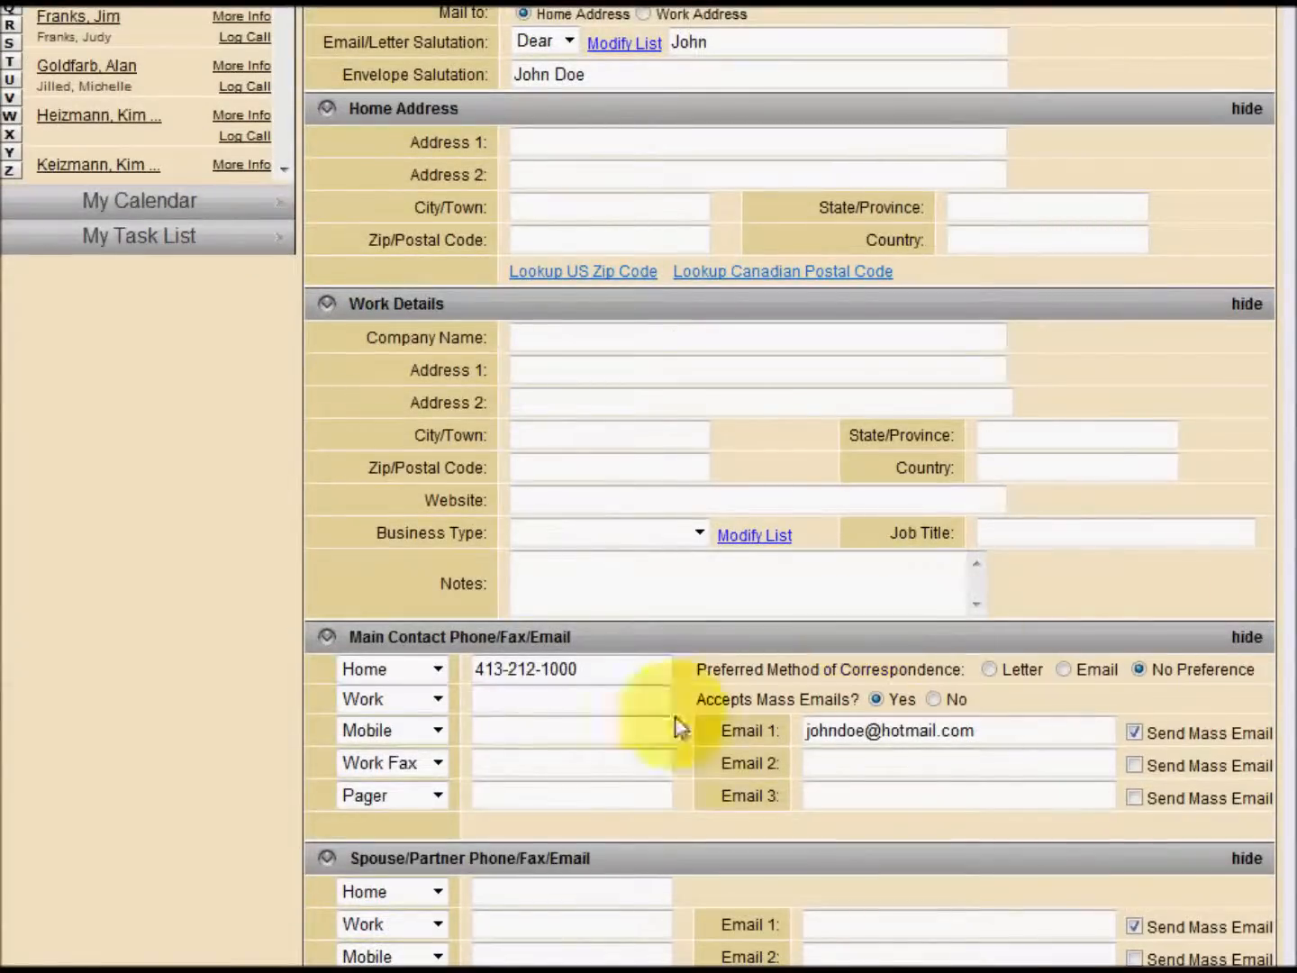
pyautogui.click(558, 707)
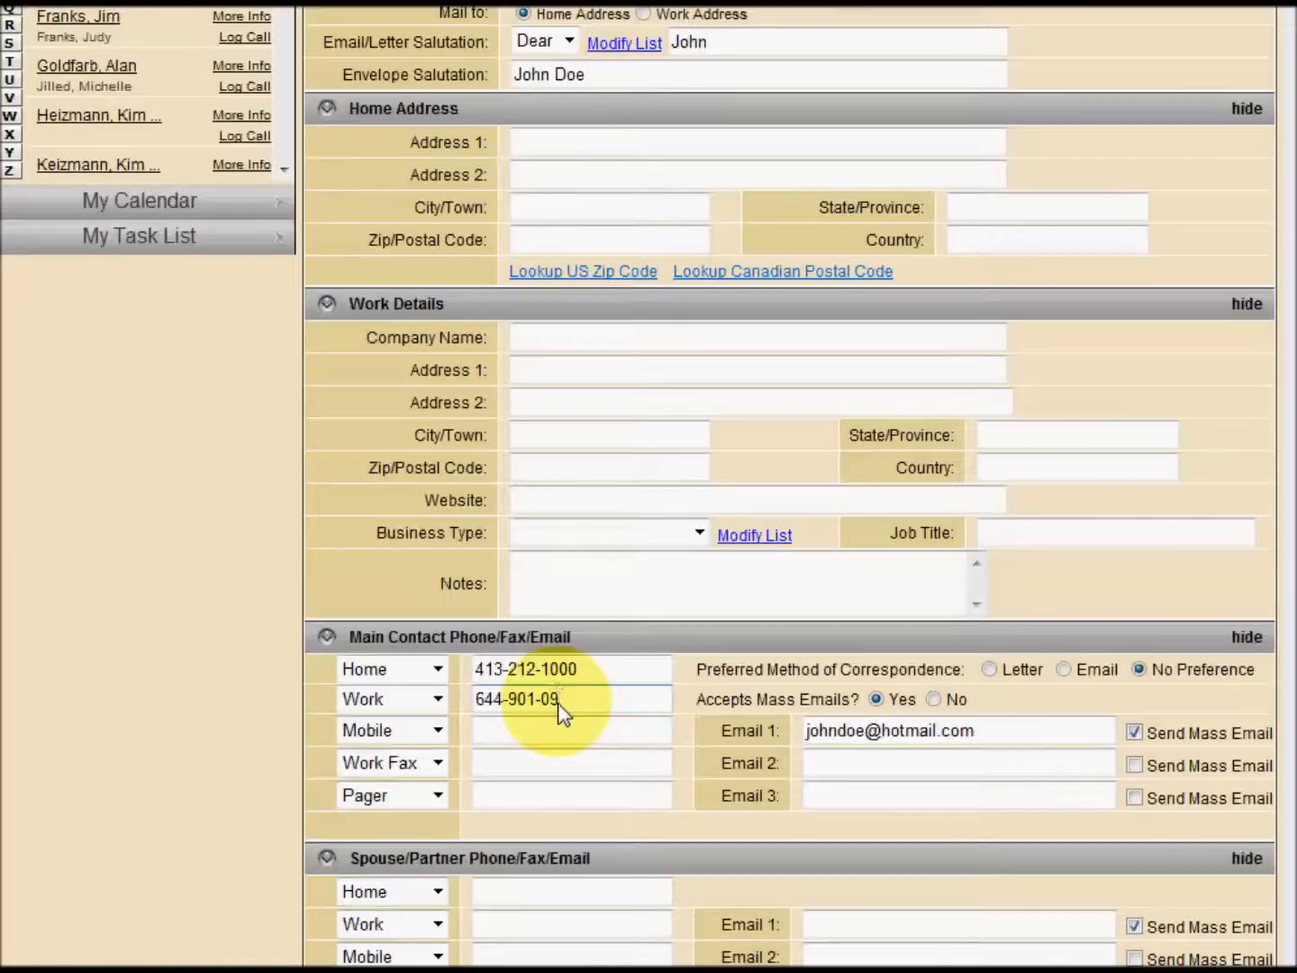
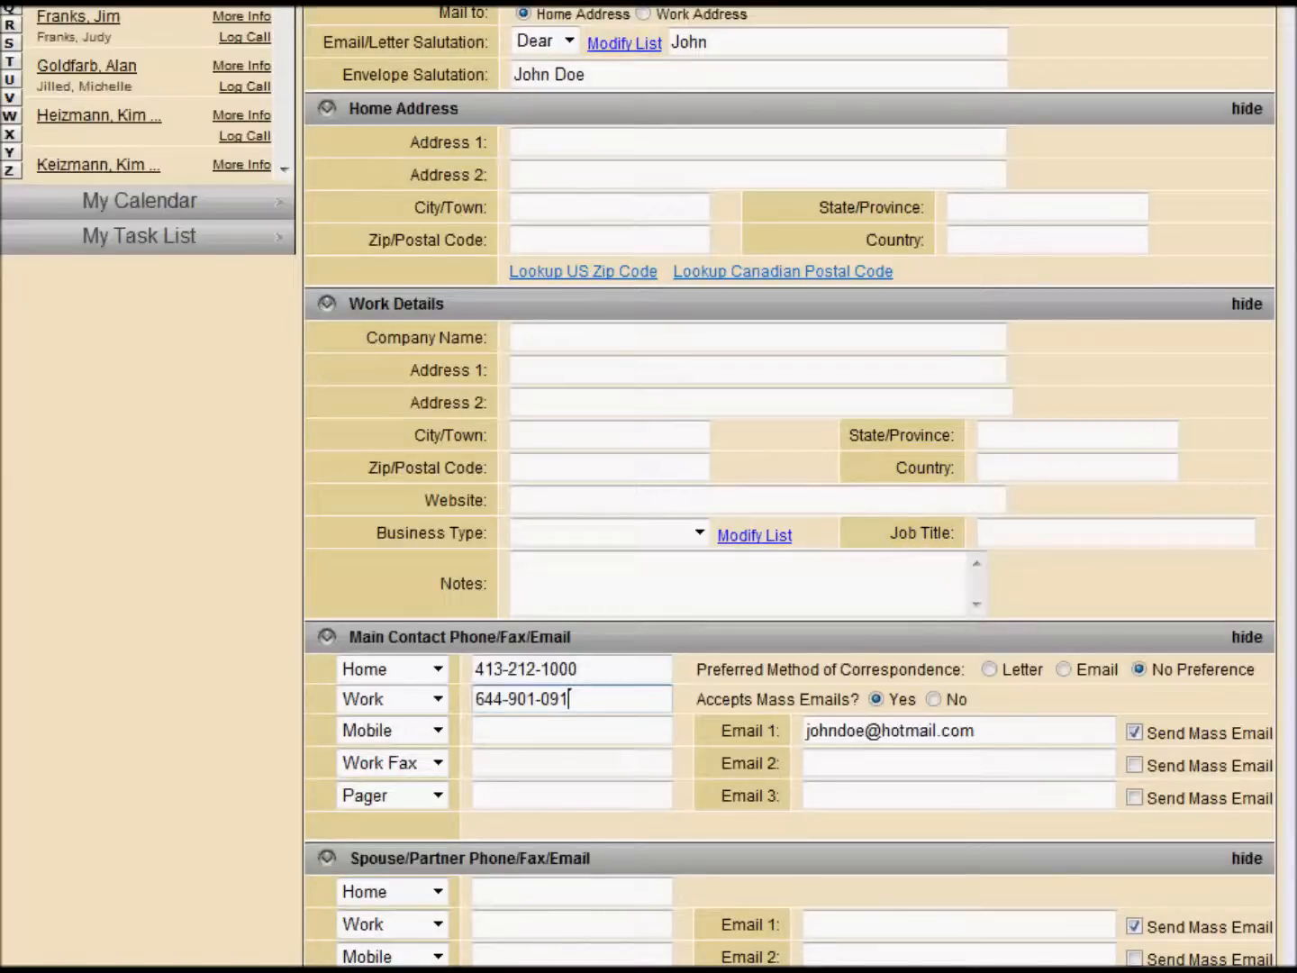
# Review the lead's contact type, original source and notes, and save the contact profile
pyautogui.scroll(6, 648, 487)
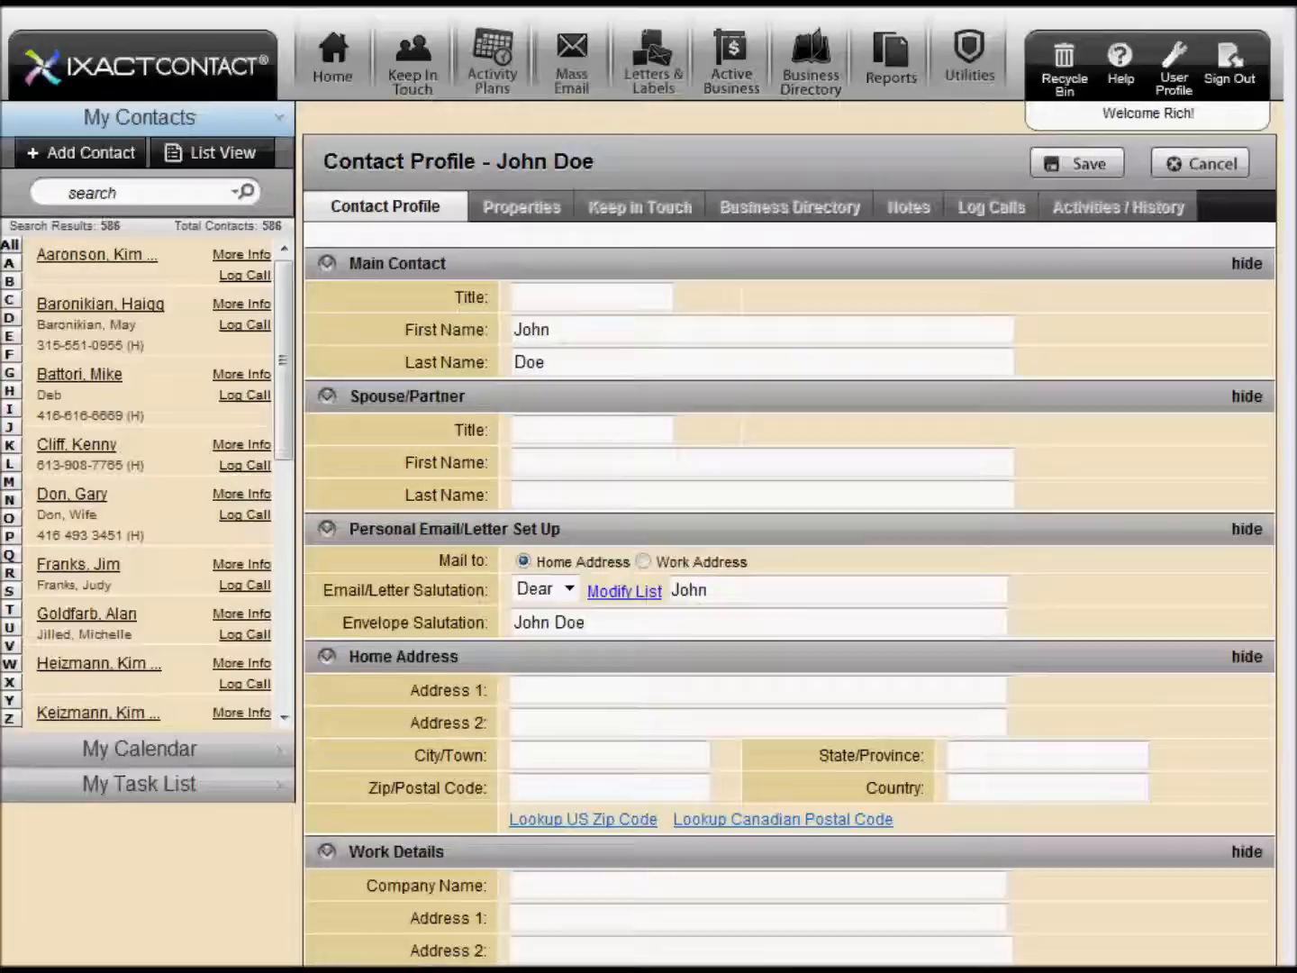
pyautogui.scroll(-10, 789, 486)
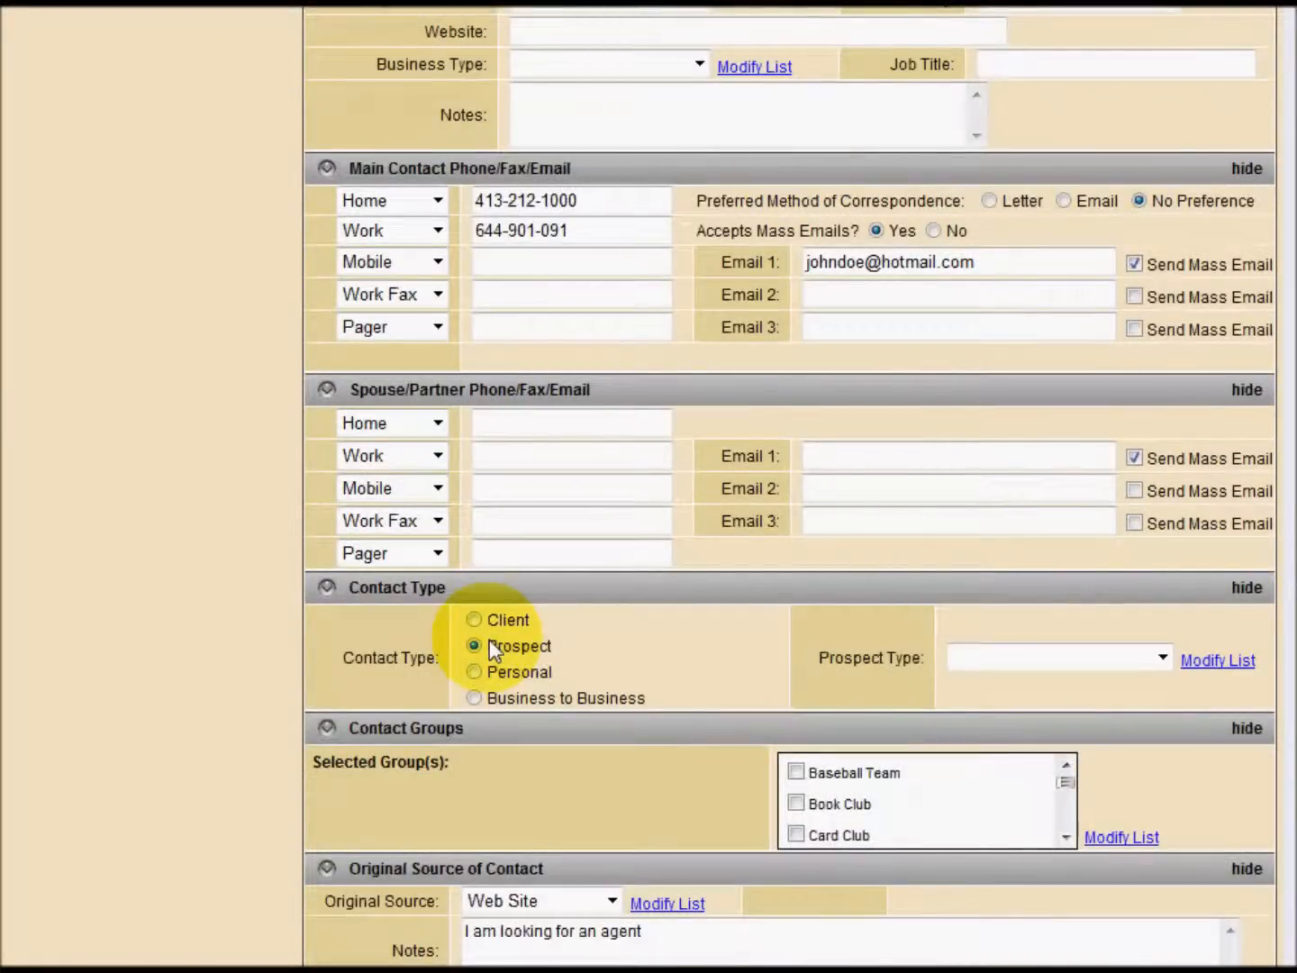
pyautogui.scroll(-1, 972, 689)
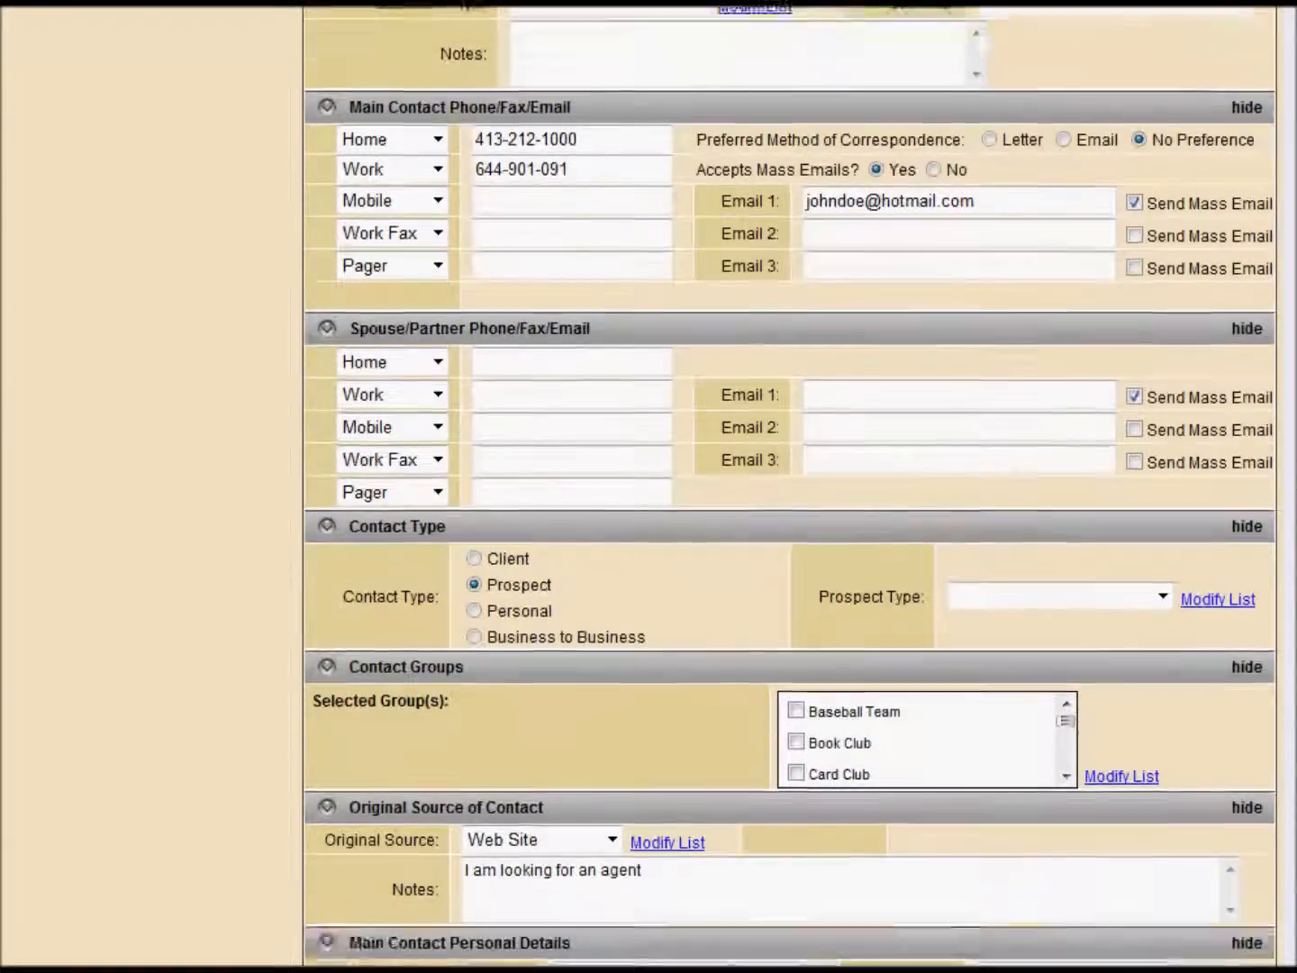
pyautogui.scroll(-3, 790, 486)
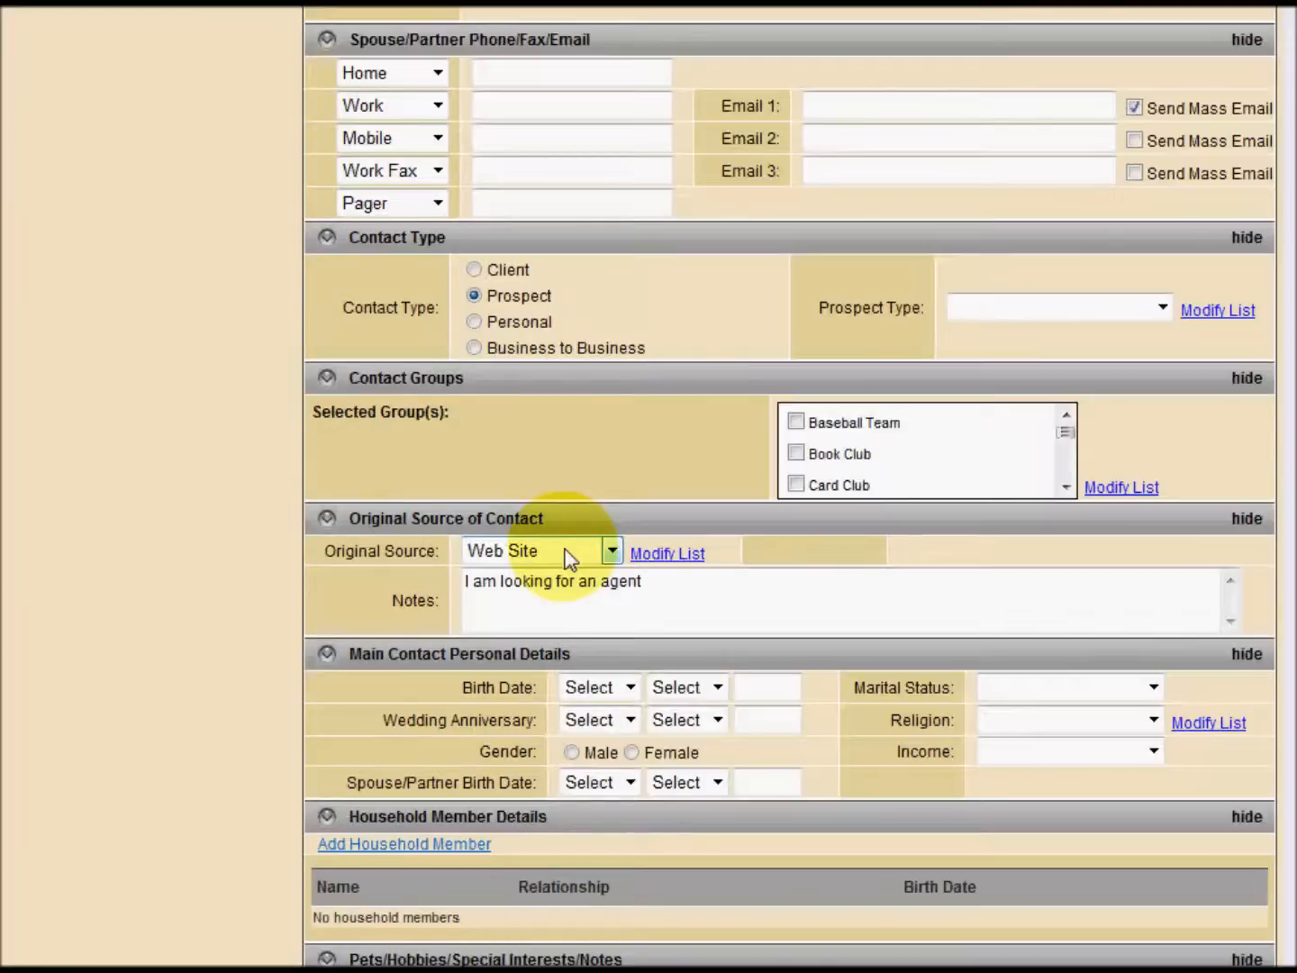
pyautogui.click(684, 587)
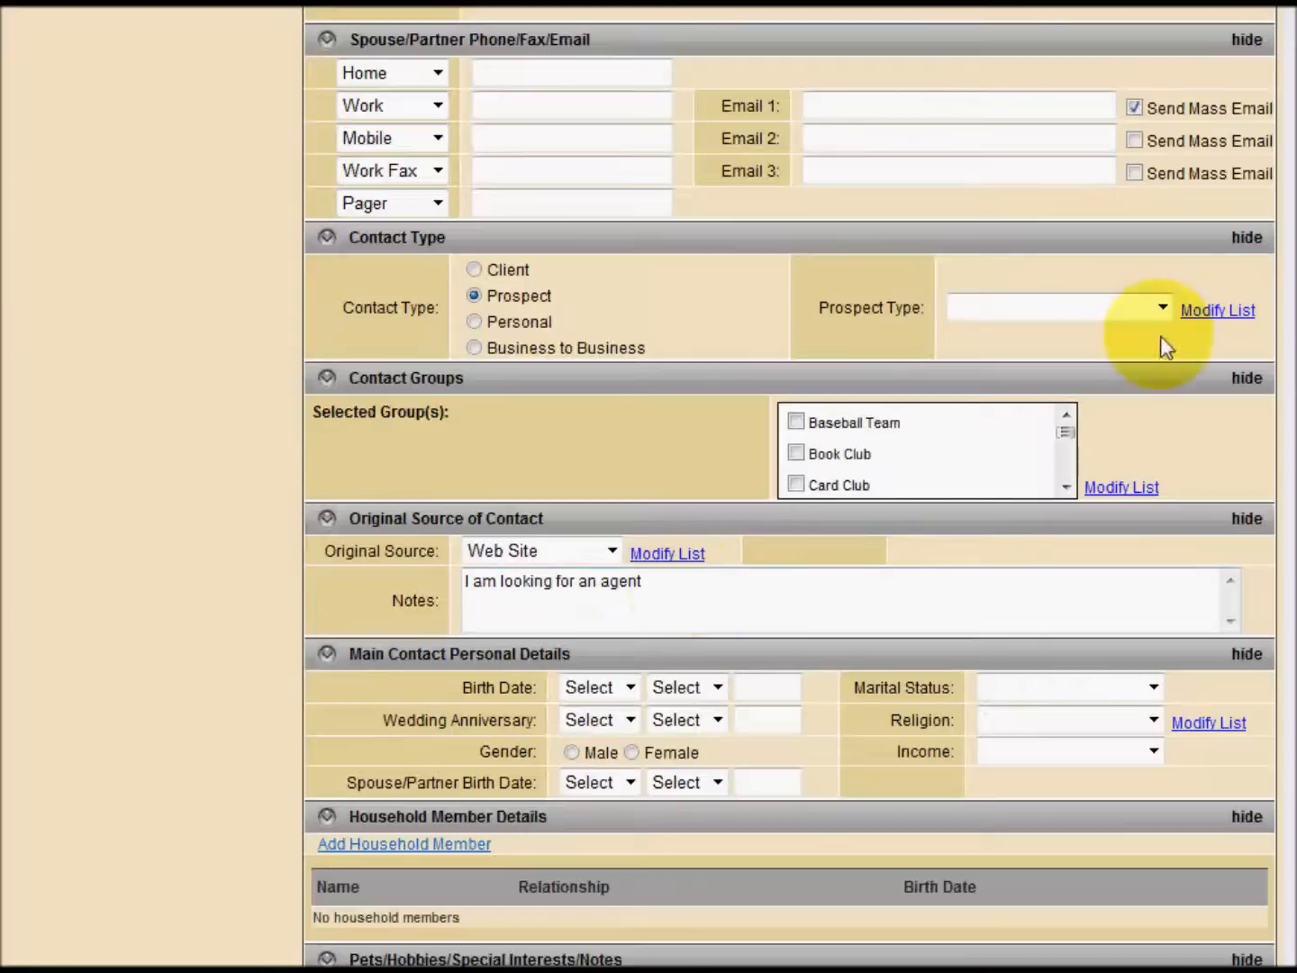
pyautogui.scroll(8, 789, 486)
pyautogui.scroll(6, 789, 486)
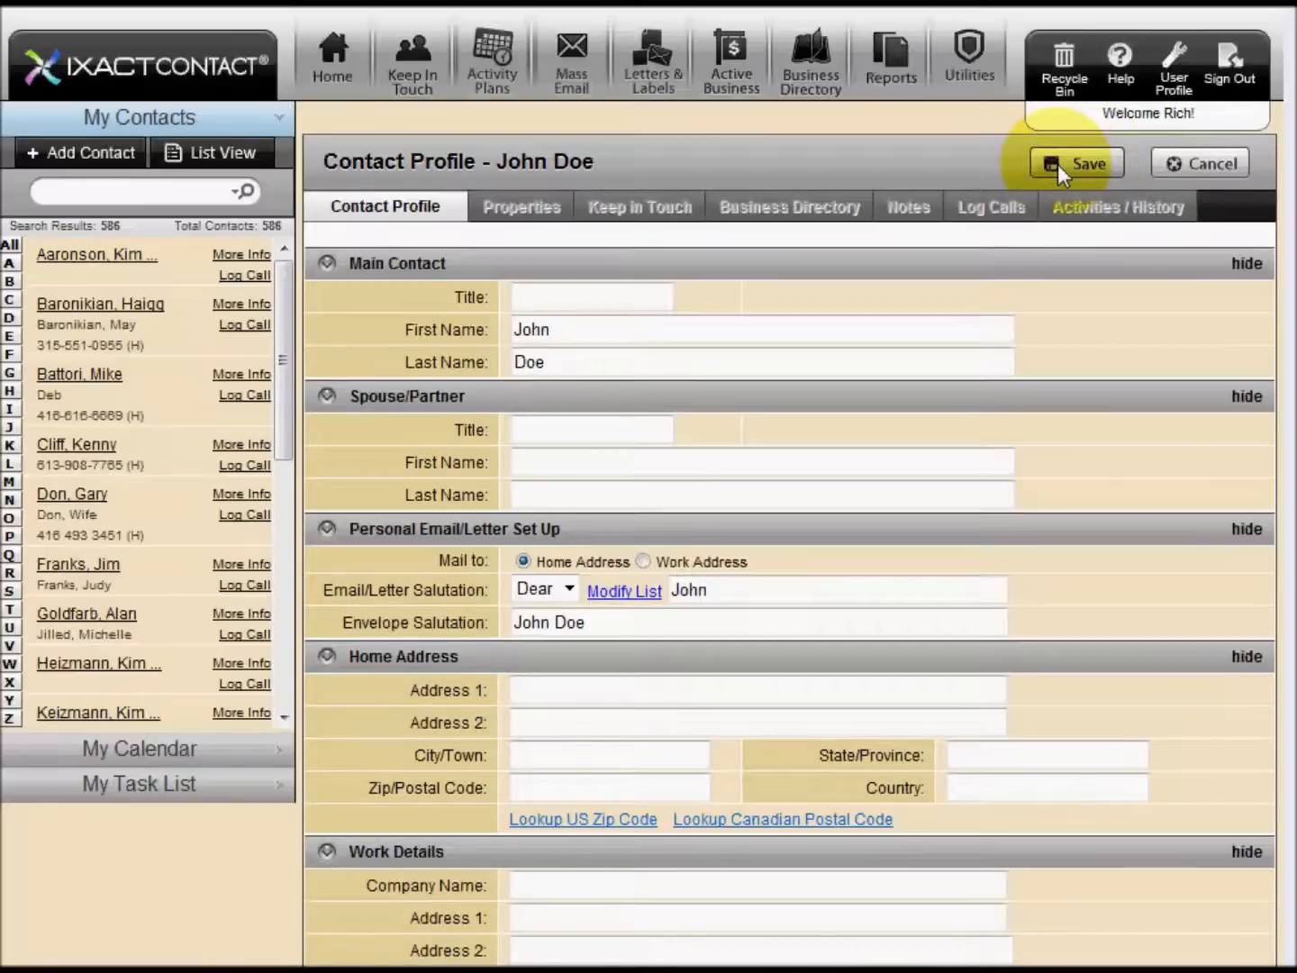
pyautogui.click(1057, 164)
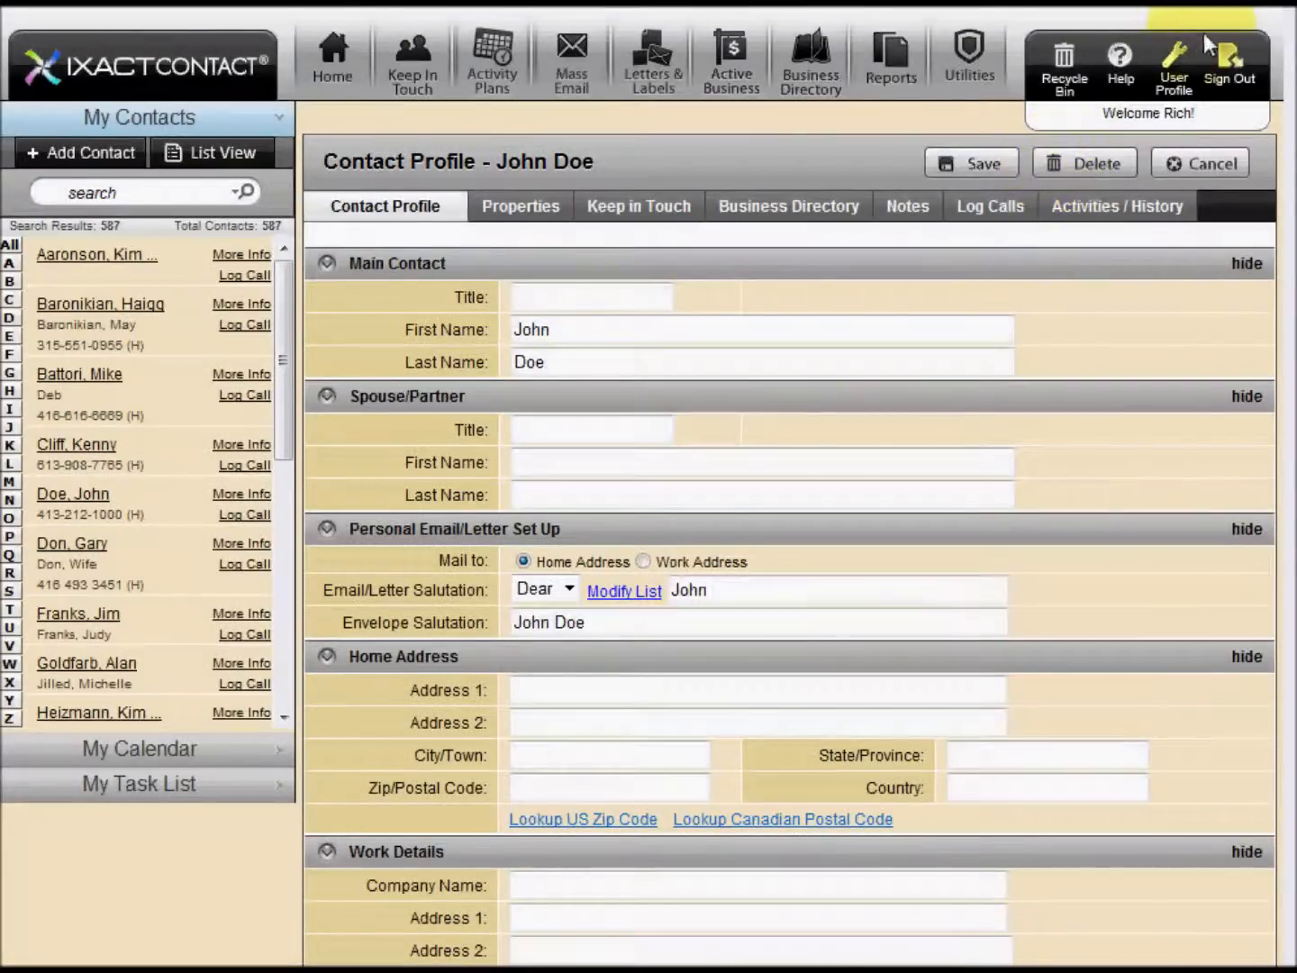
# Return to the Website Lead Capture settings in the user profile and copy the full Step 4 page hyperlink
pyautogui.click(1172, 86)
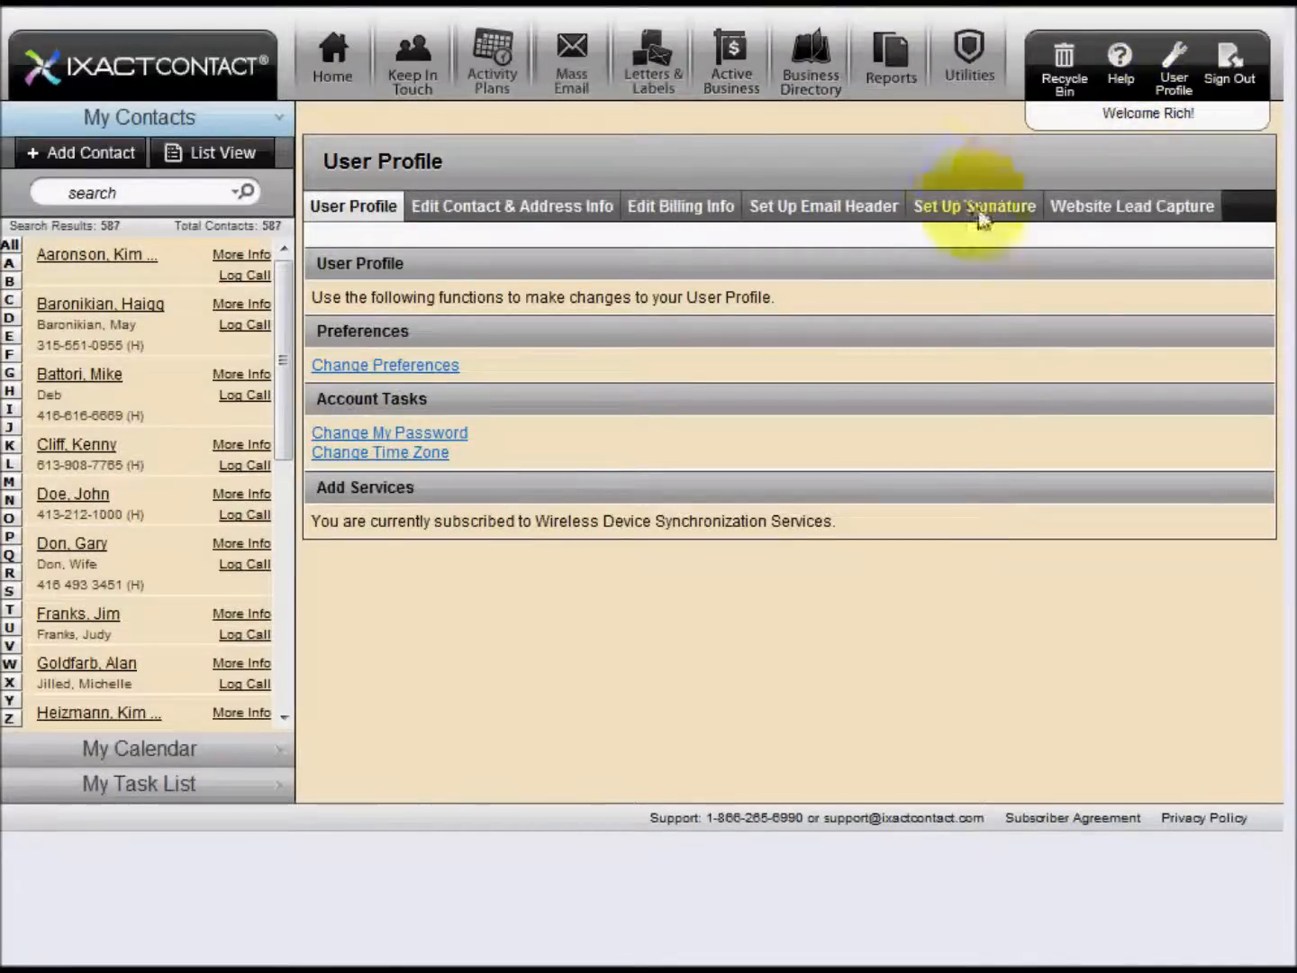
pyautogui.click(1075, 205)
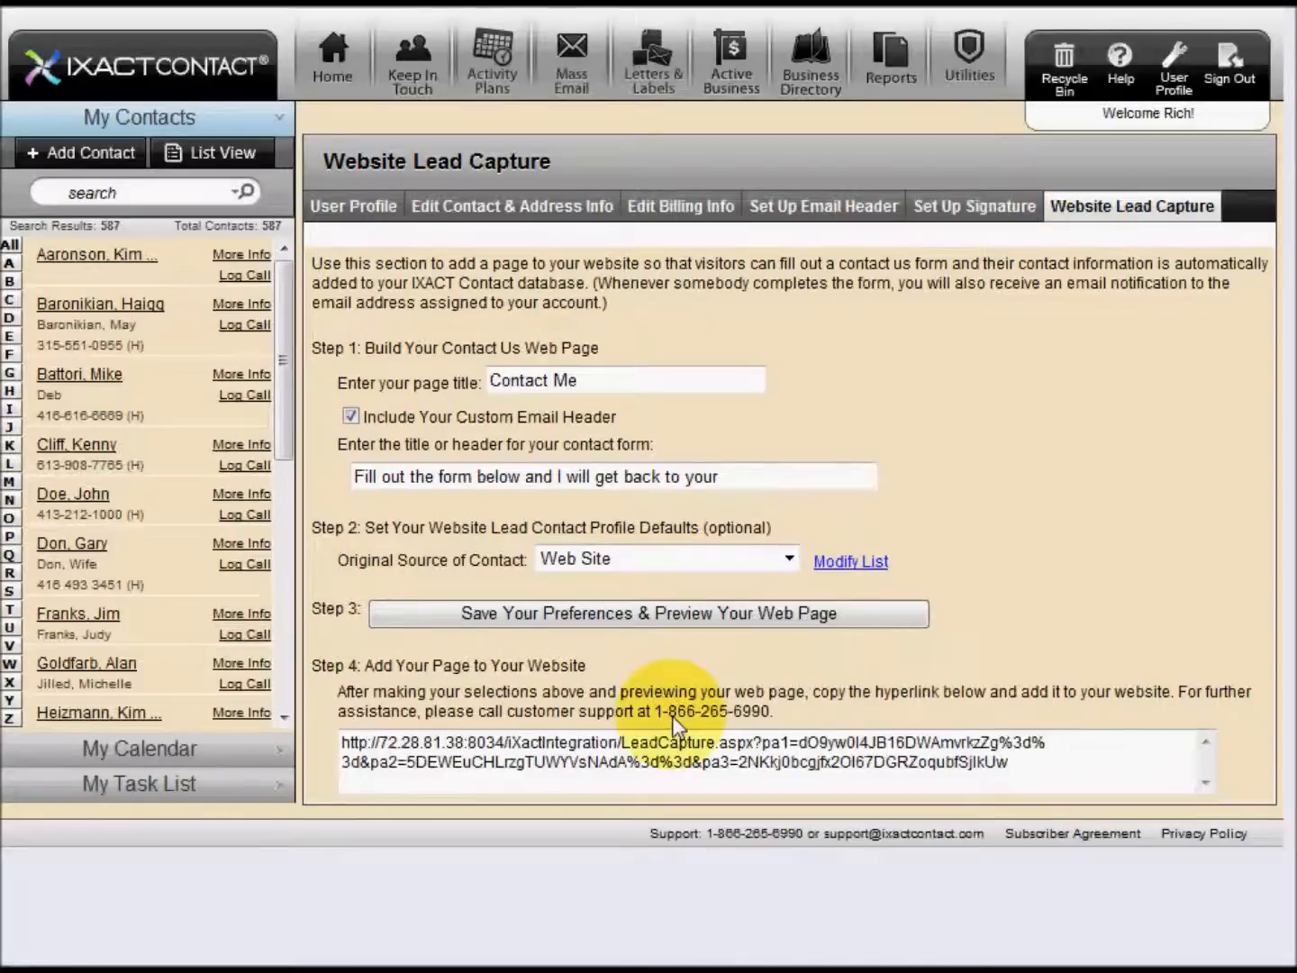
pyautogui.click(1041, 773)
pyautogui.moveTo(1036, 764); pyautogui.dragTo(332, 724)
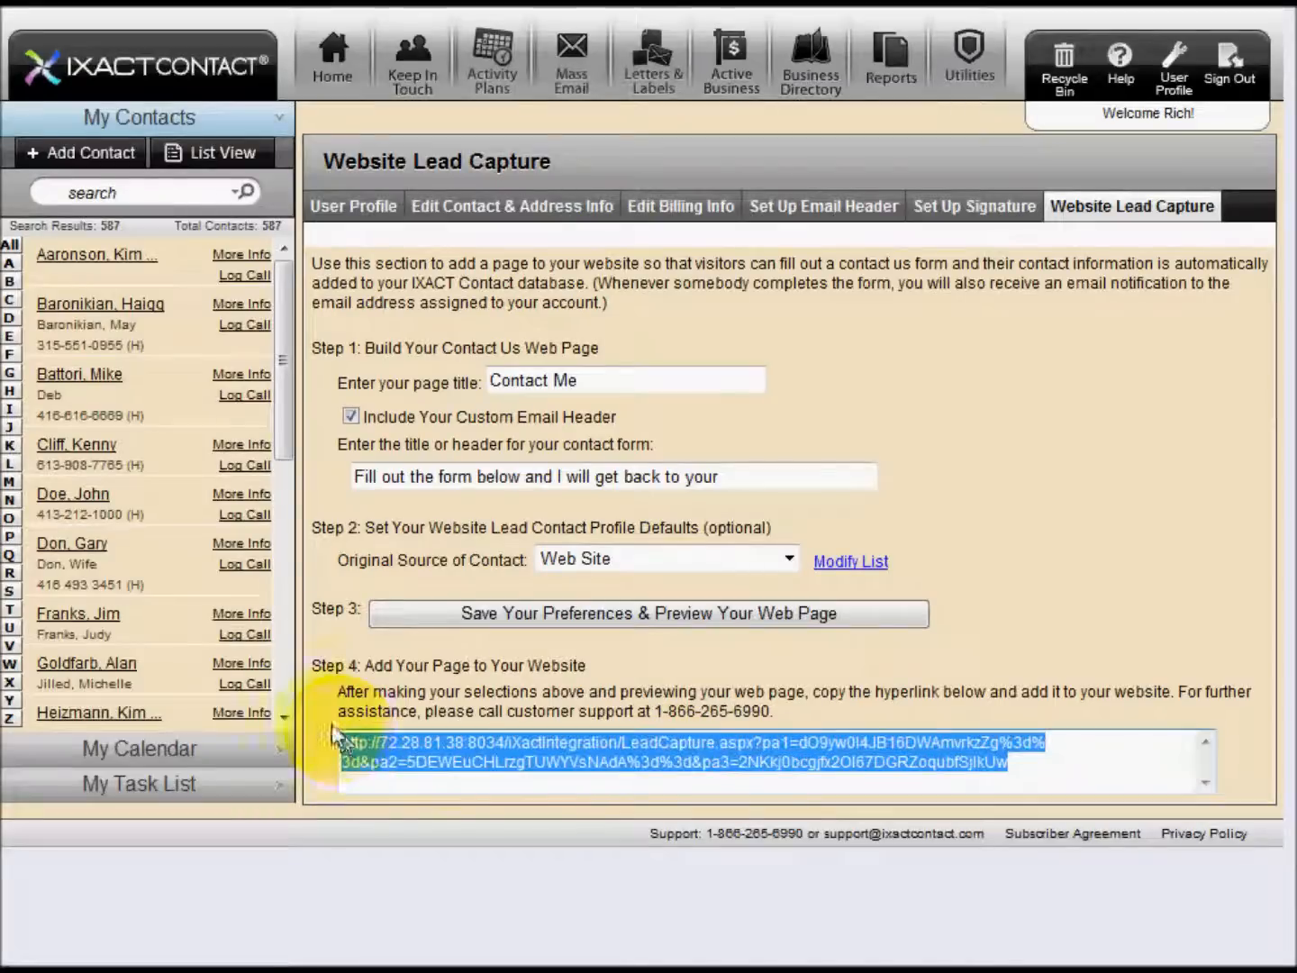
pyautogui.rightClick(446, 755)
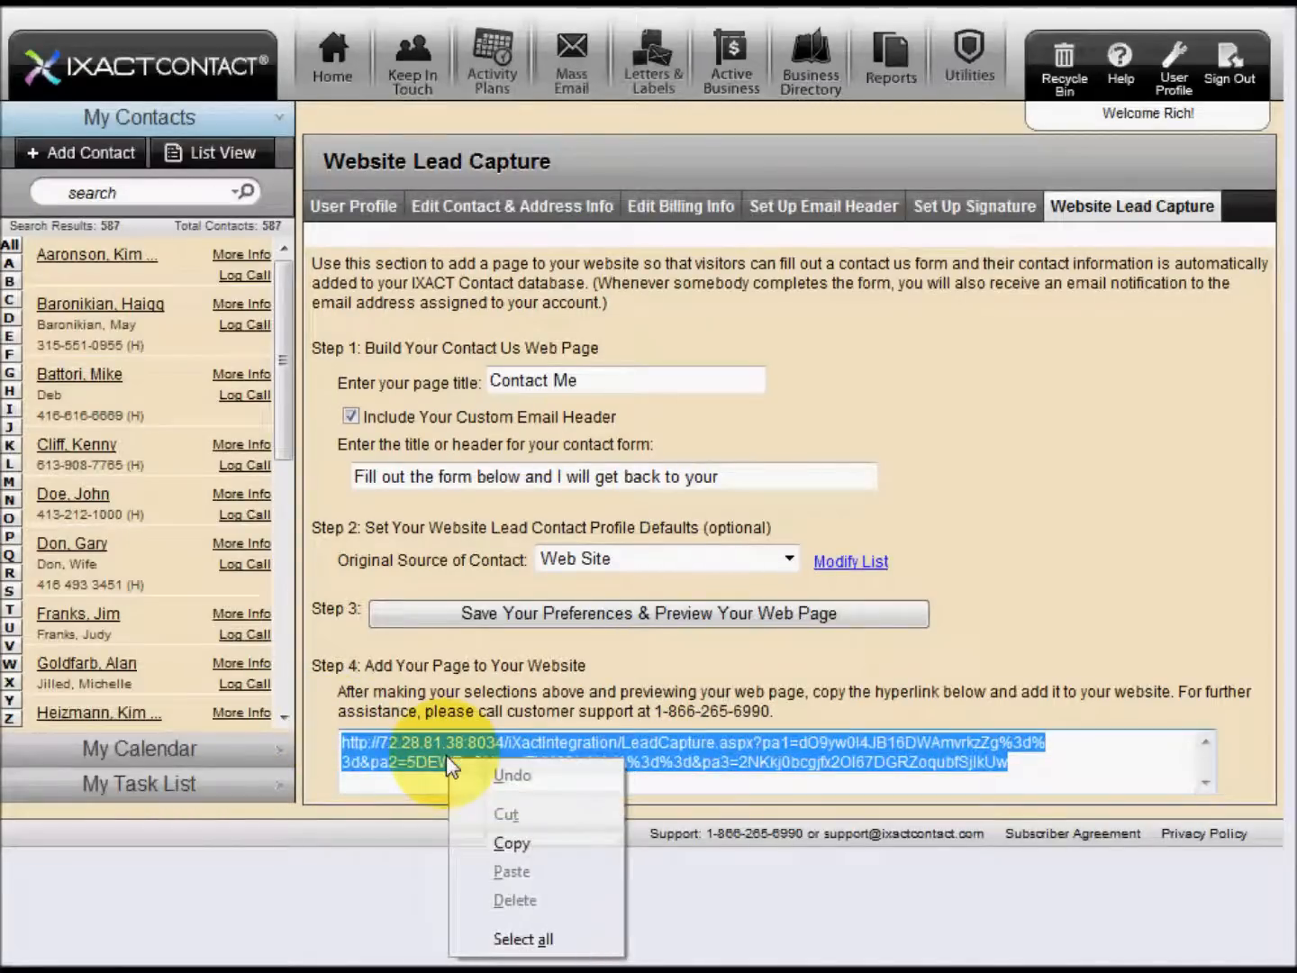
pyautogui.click(490, 841)
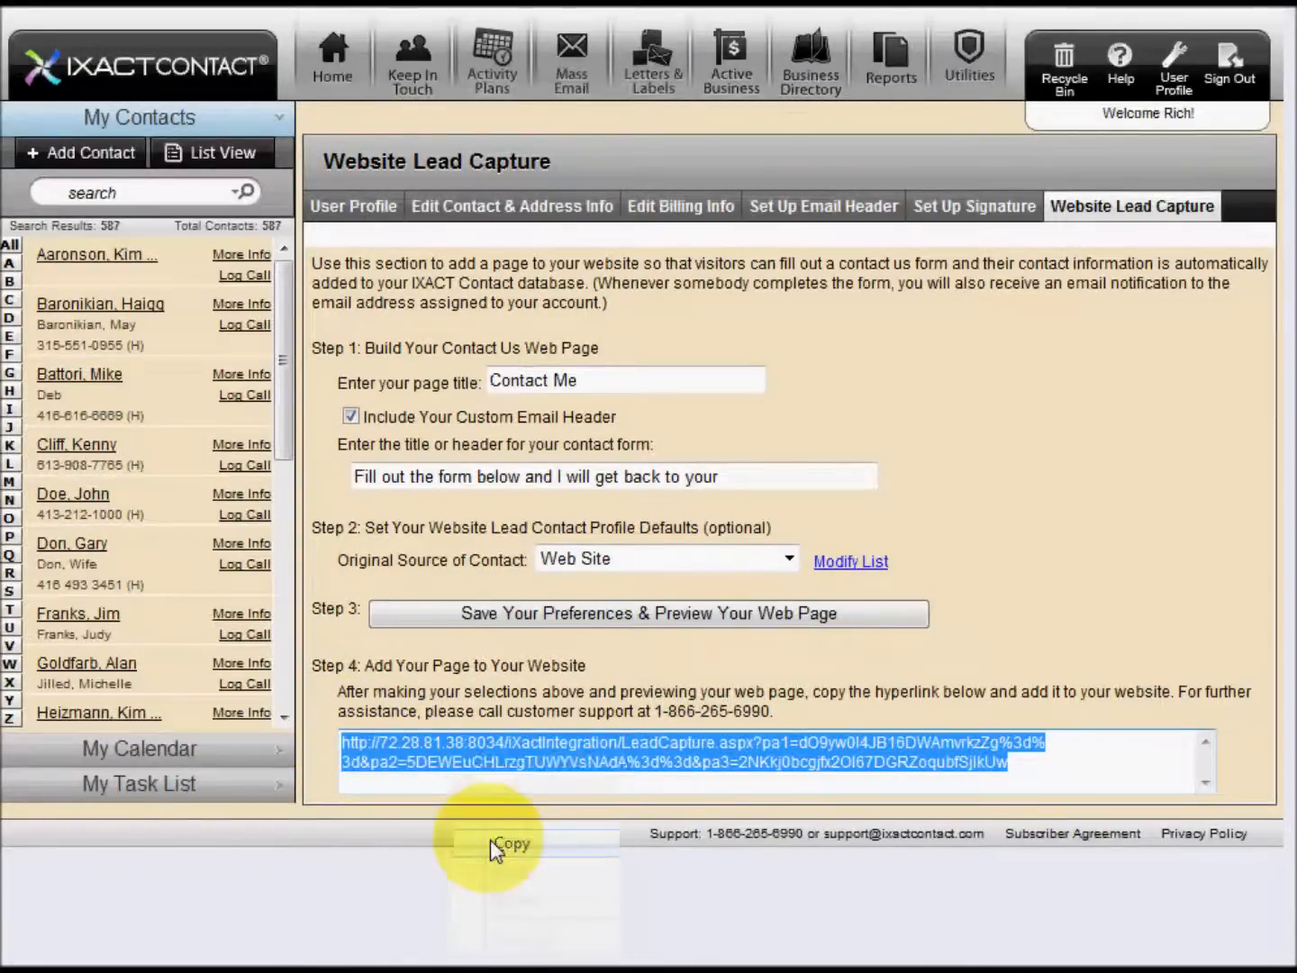